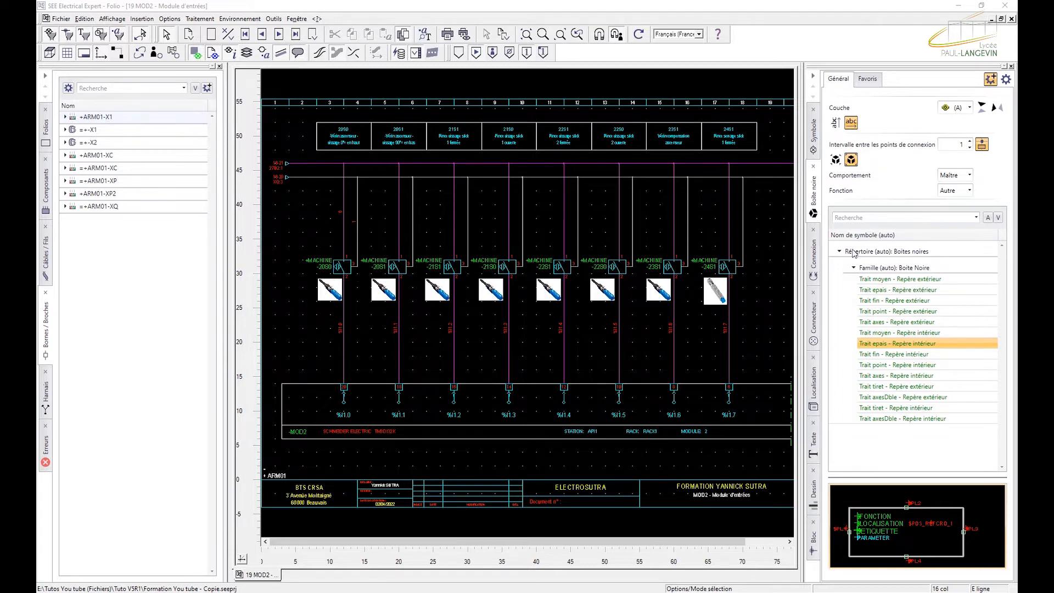
- Choose the "Borne type 2" symbol from the "X-Bornes pour commande" family in the Connexions directory for insertion
click(815, 147)
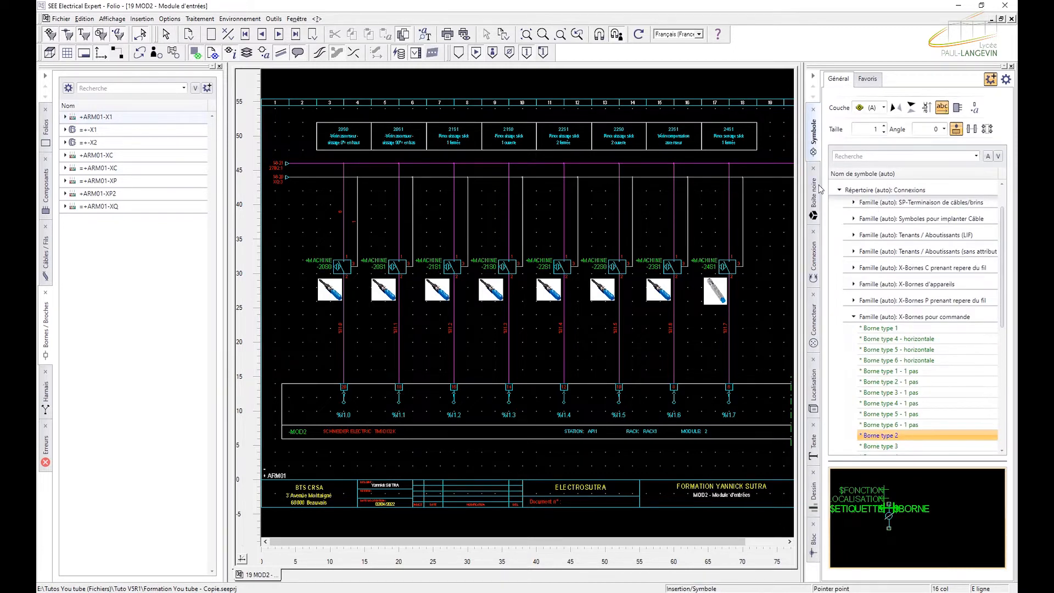
click(839, 190)
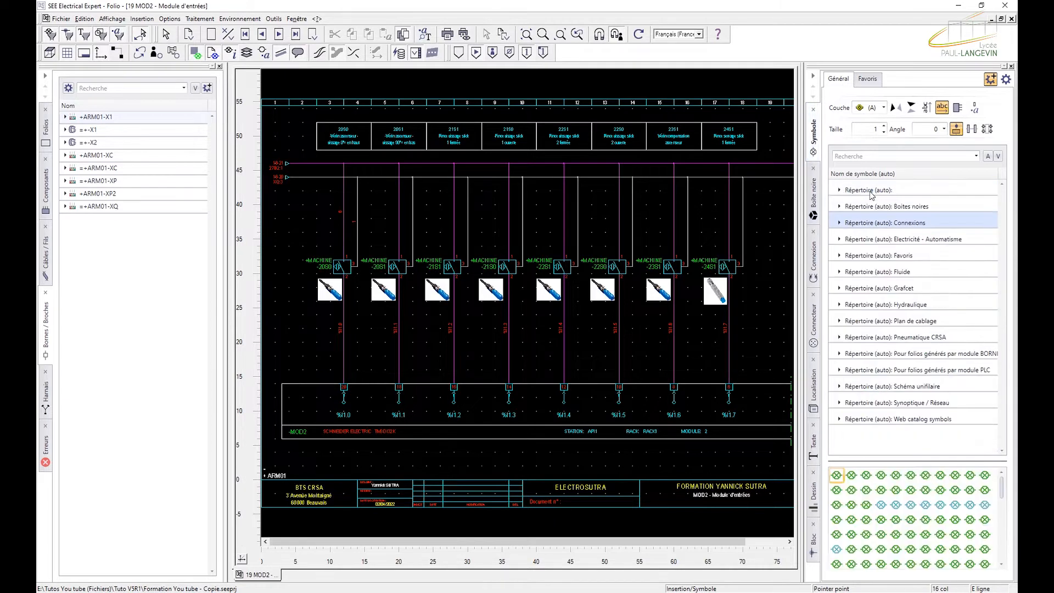
click(838, 223)
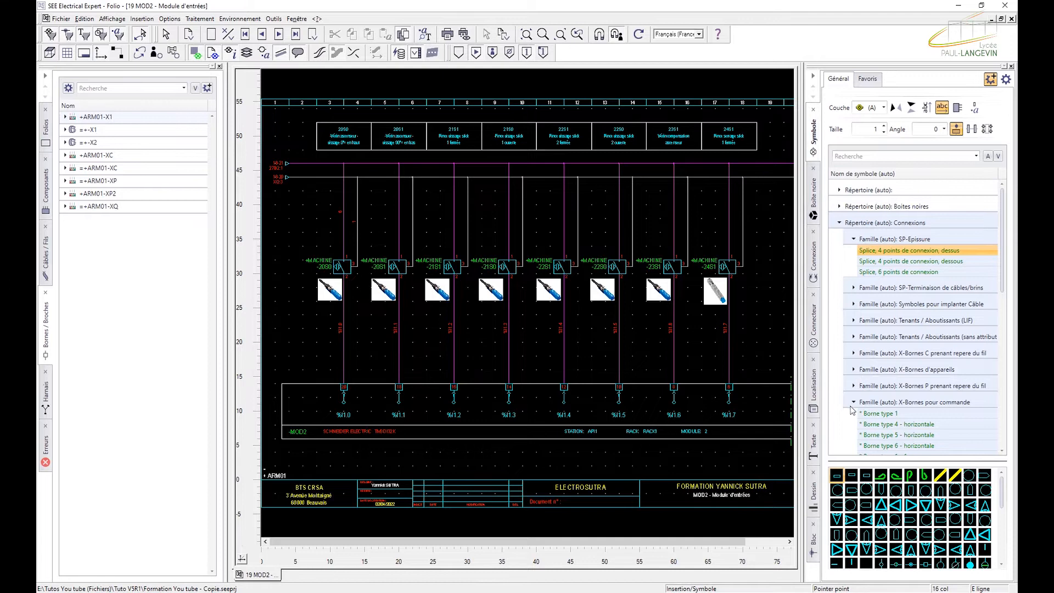
click(851, 404)
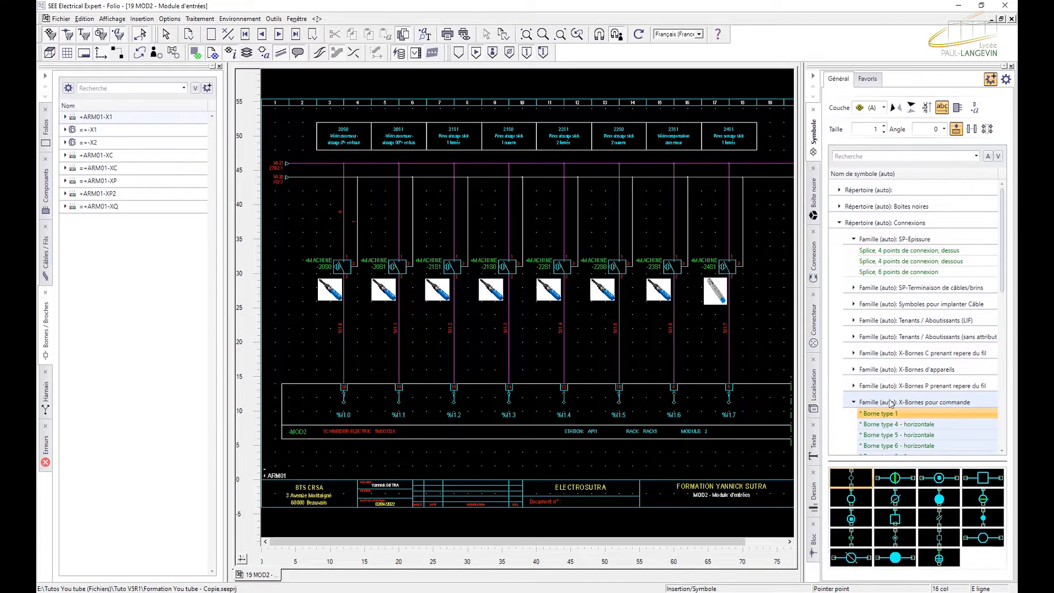
click(941, 521)
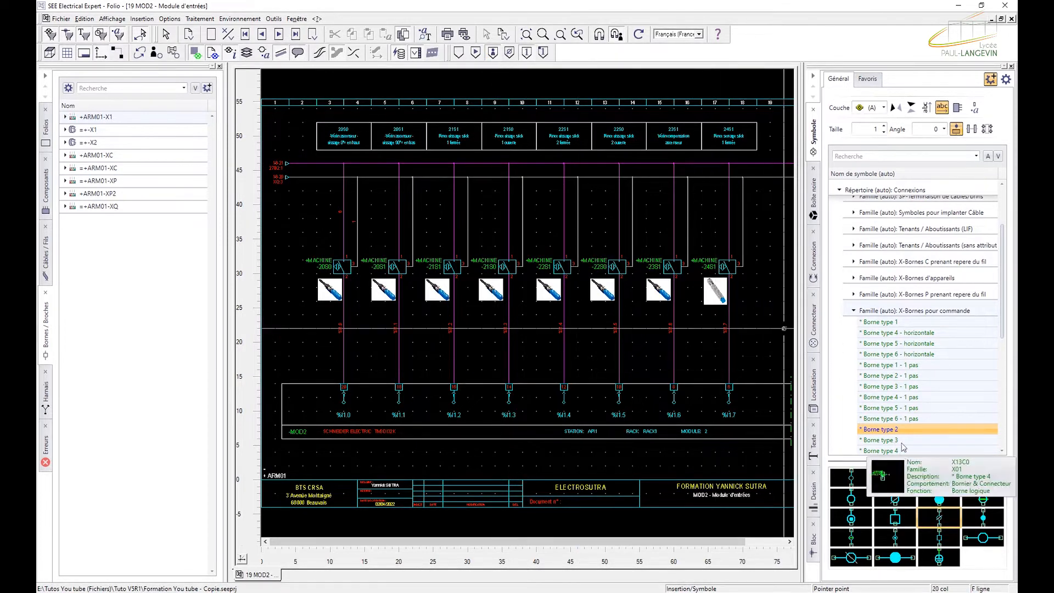
- Place the terminal on the wire above sensor 20S0, giving its terminal strip the label XI
click(345, 219)
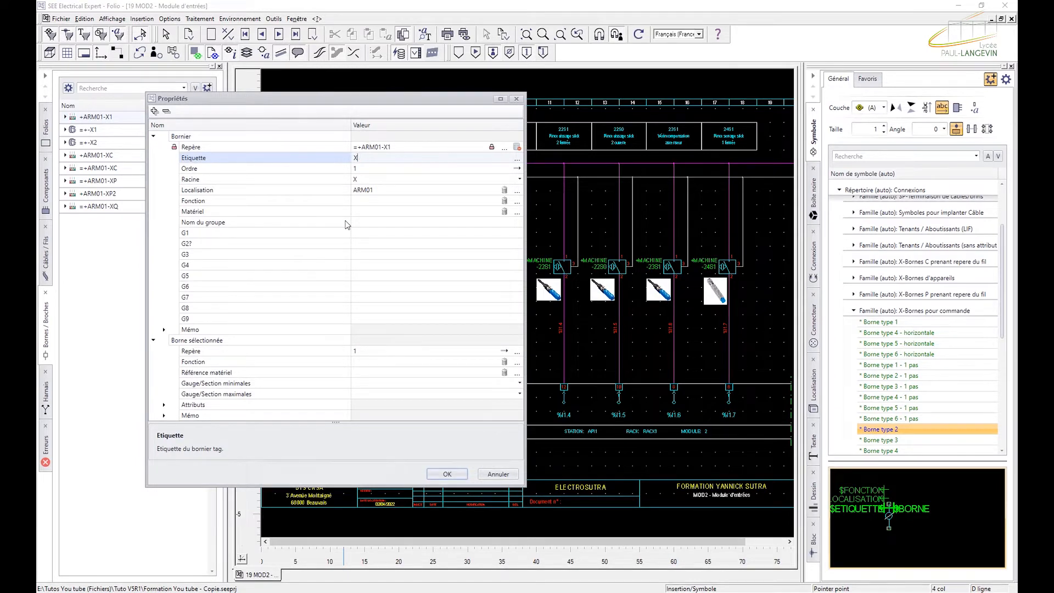
click(377, 170)
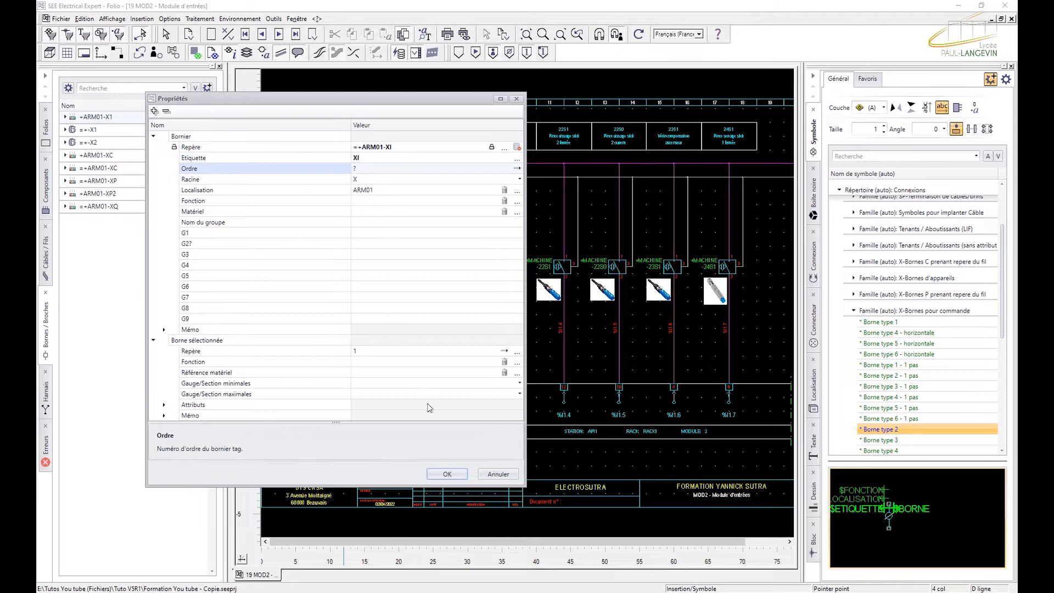
click(447, 474)
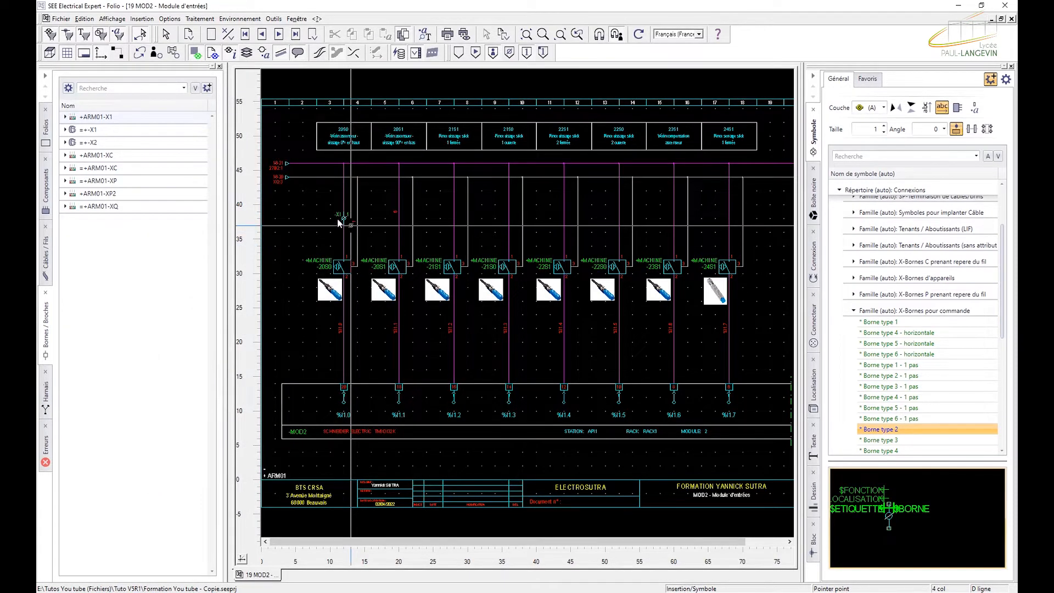
click(342, 220)
key(Escape)
scroll(341, 220, up, 4)
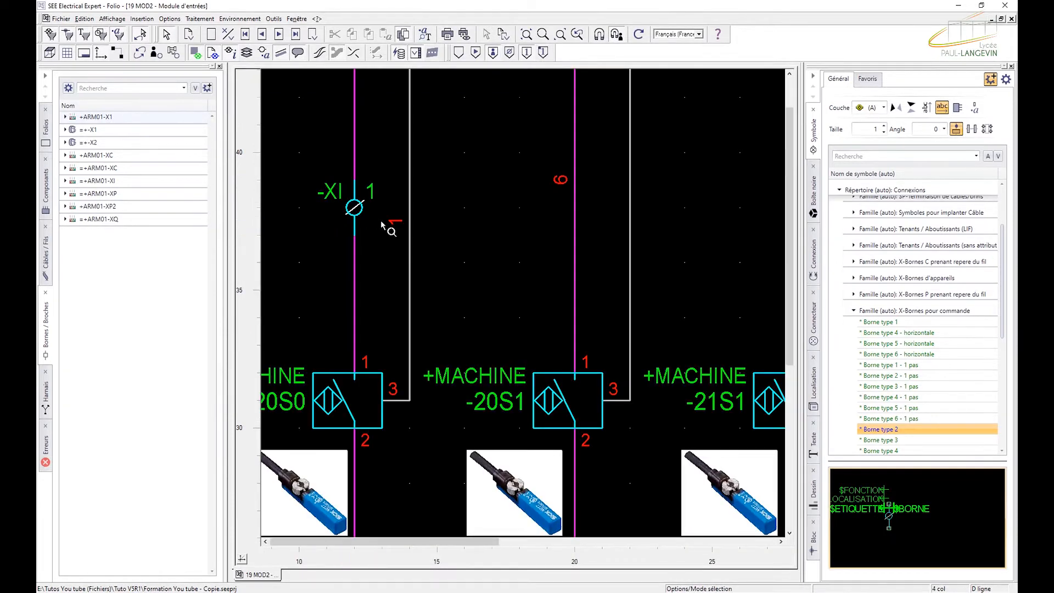
scroll(381, 220, down, 3)
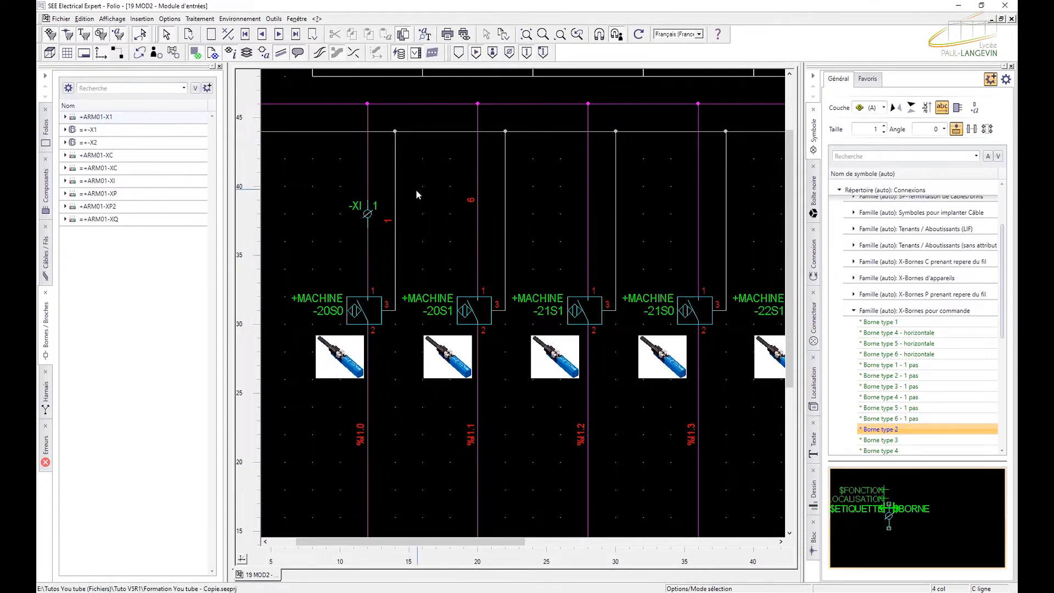
scroll(417, 192, down, 3)
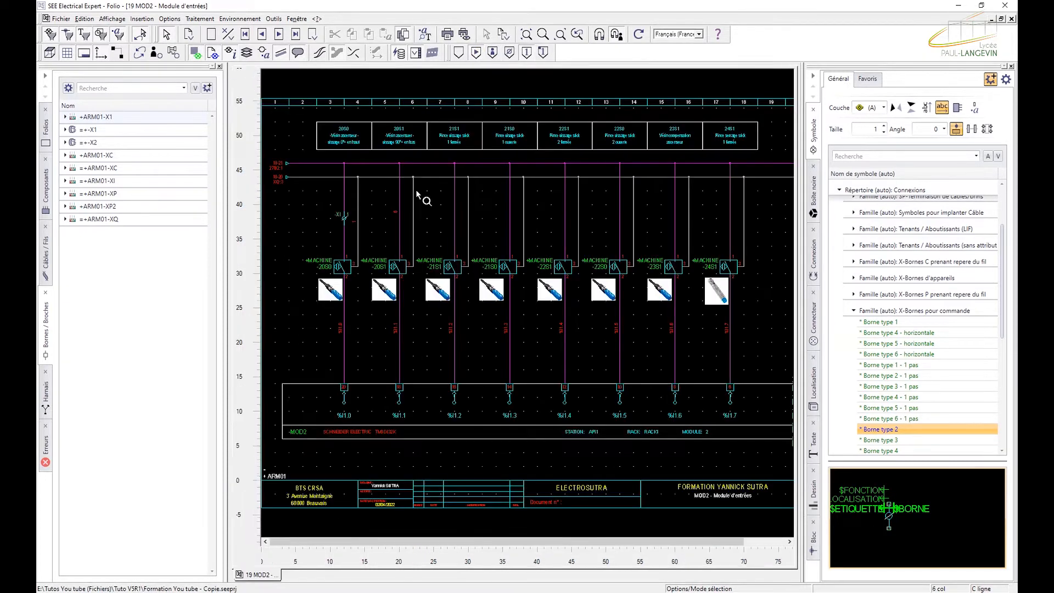
- Copy the XI terminal onto the wire below sensor 20S0 and onto the wire leading to its pin 3
right_click(344, 218)
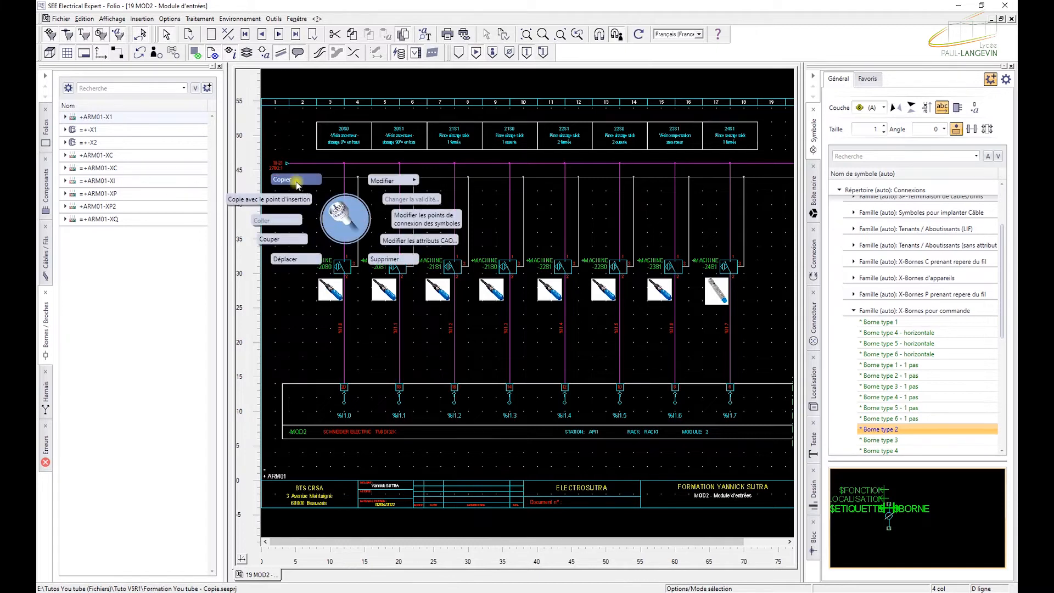
click(308, 181)
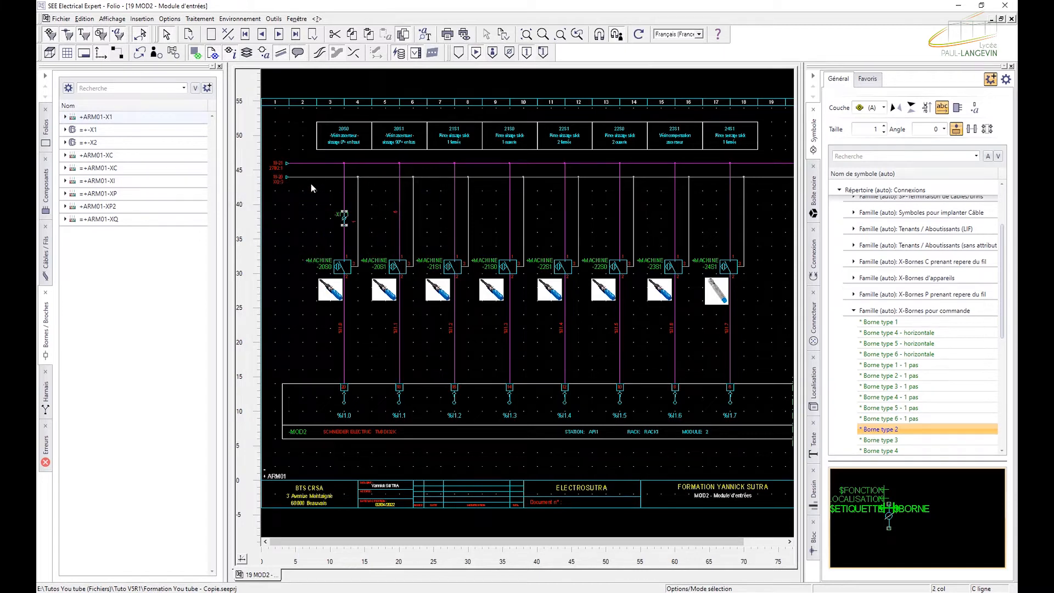
right_click(351, 317)
click(309, 284)
click(343, 328)
click(357, 238)
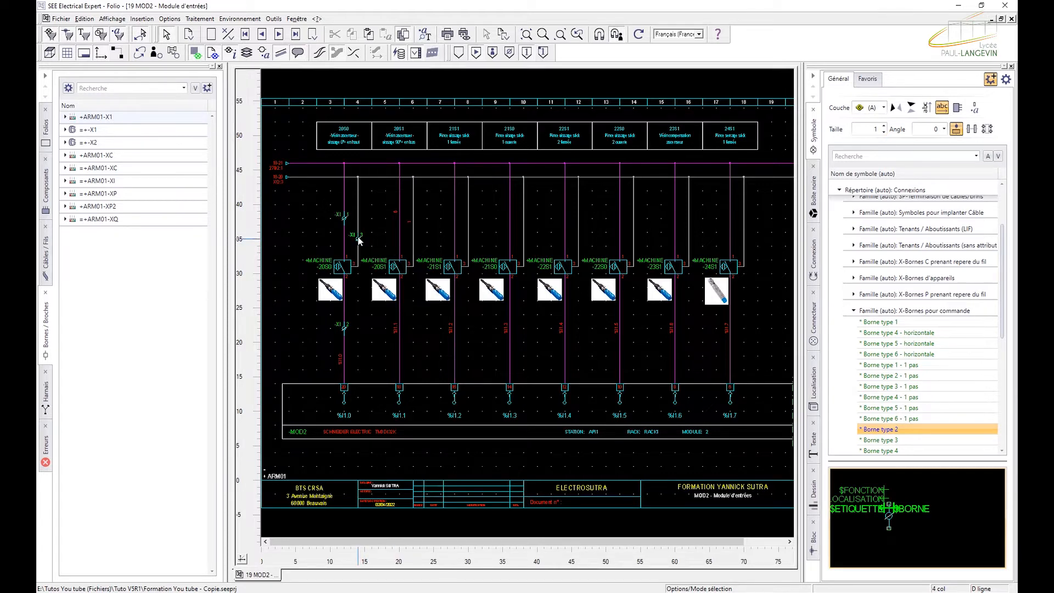
- Paste further XI terminals onto the three wires of sensor 20S1 and the three wires of sensor 21S1
click(400, 218)
click(412, 236)
click(454, 221)
click(456, 329)
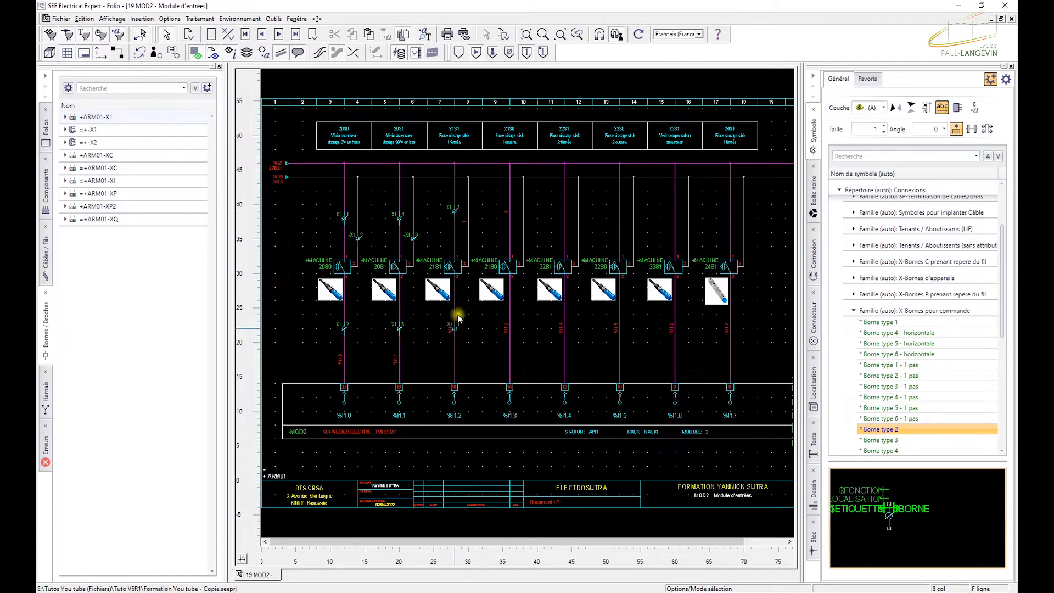
click(469, 236)
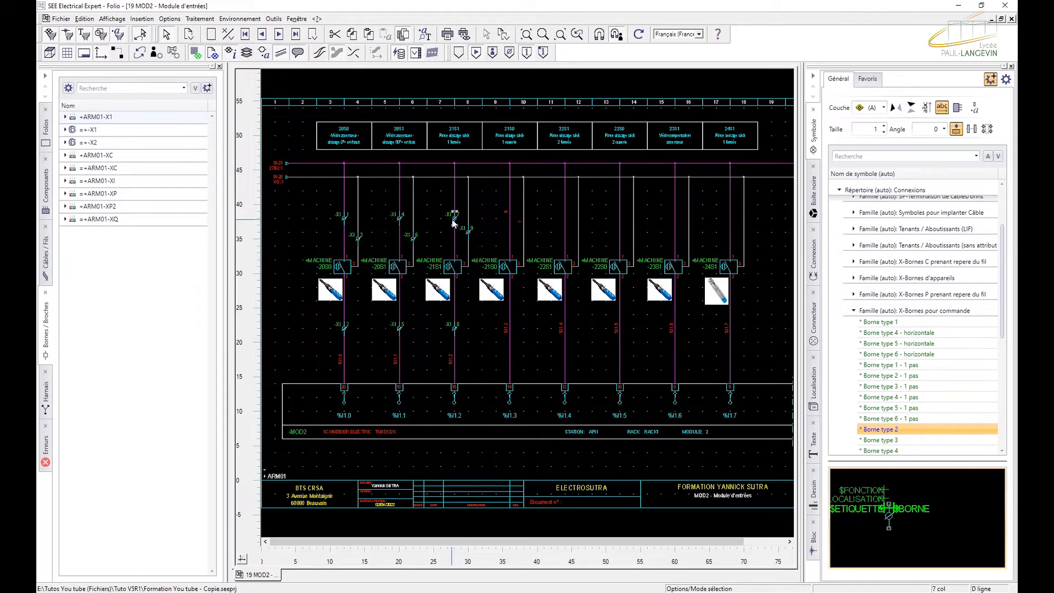
key(Escape)
- Open the XI terminal strip from its first terminal above sensor 20S0
mouse_move(345, 222)
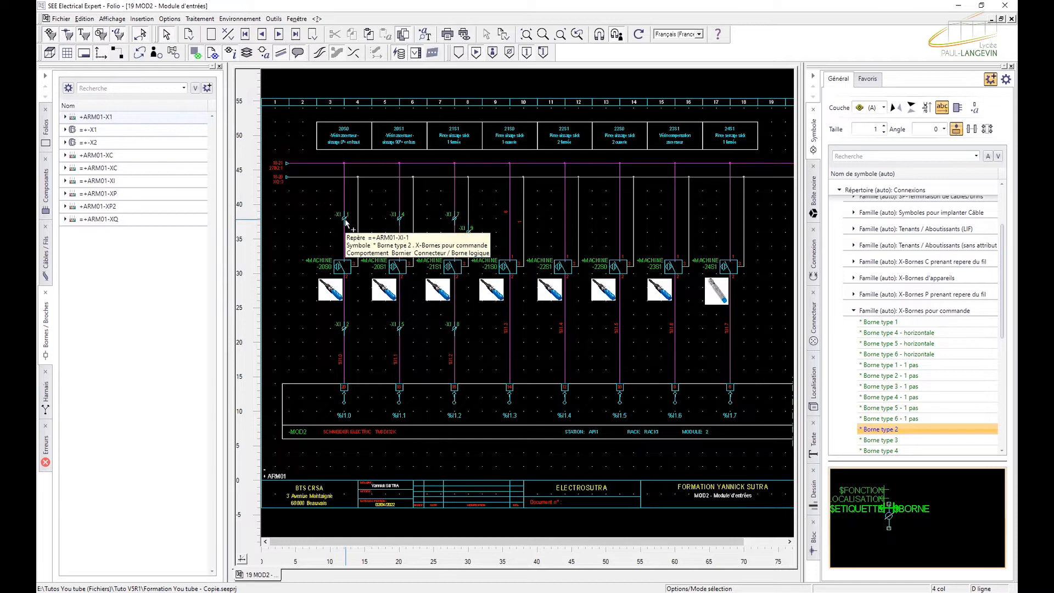
click(345, 221)
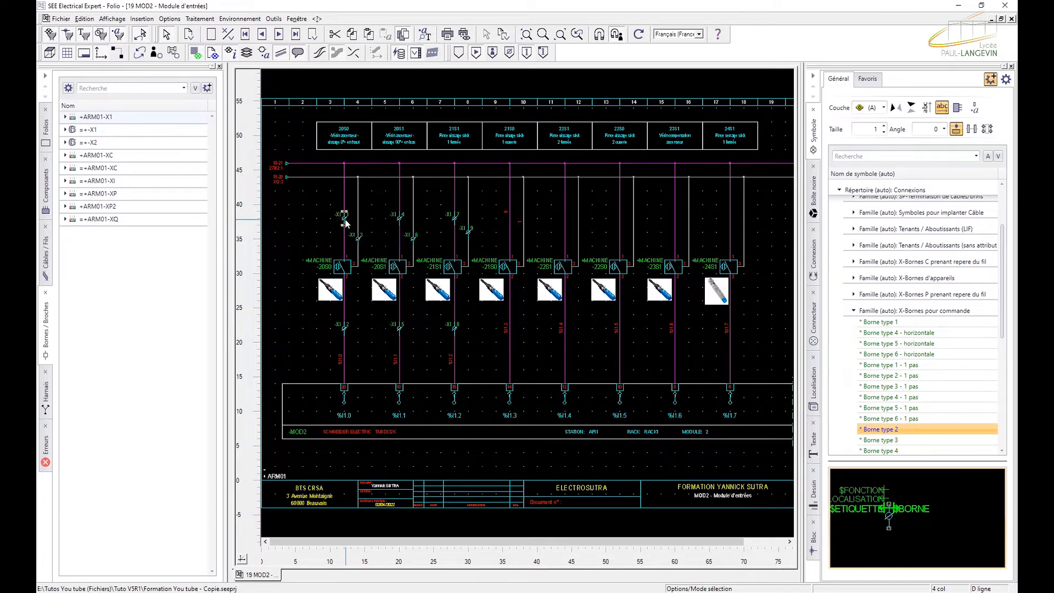
right_click(345, 221)
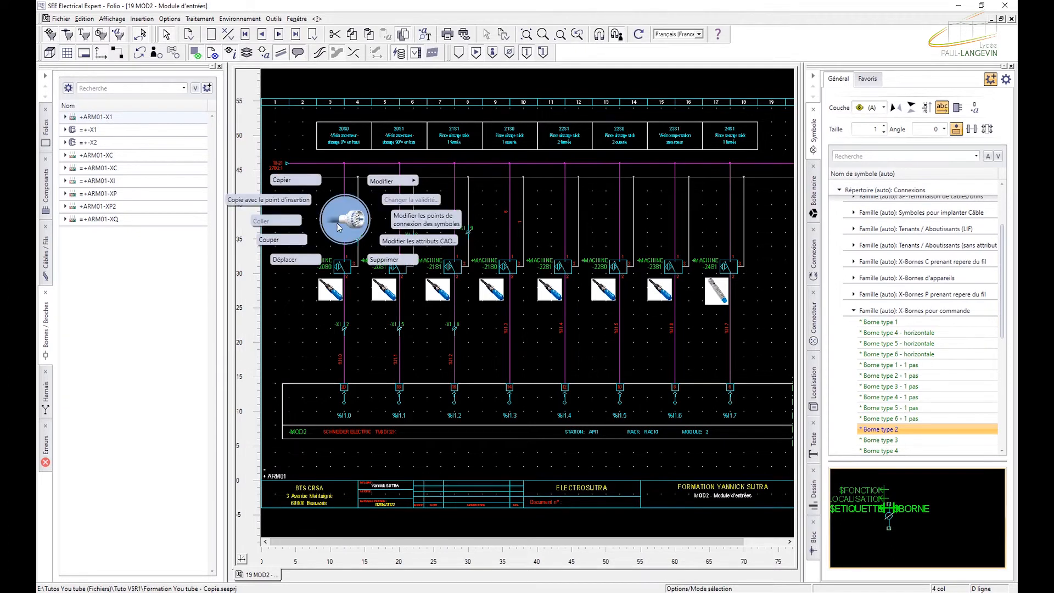
click(336, 224)
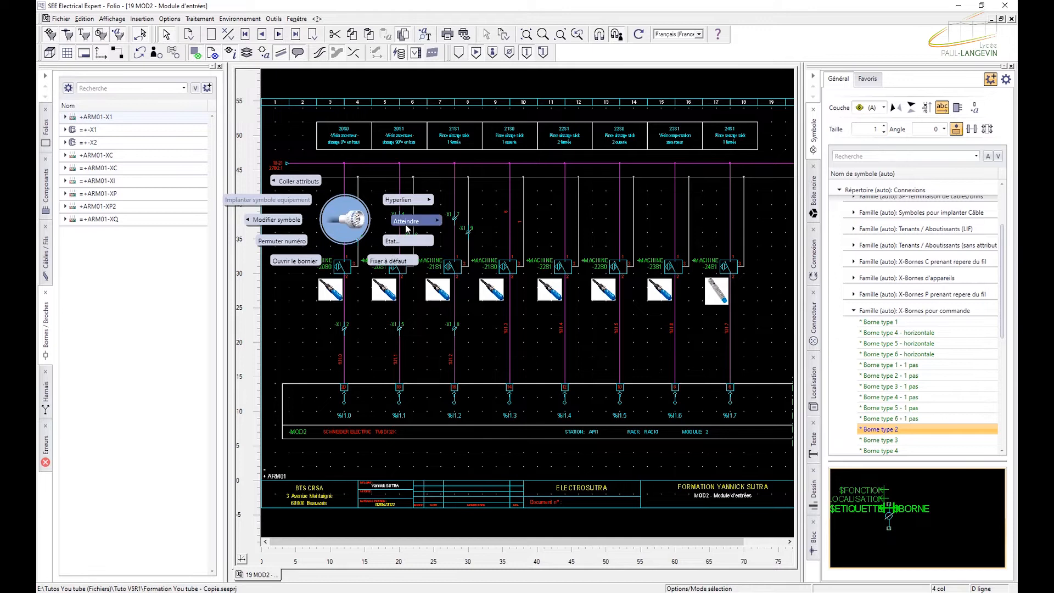
click(304, 260)
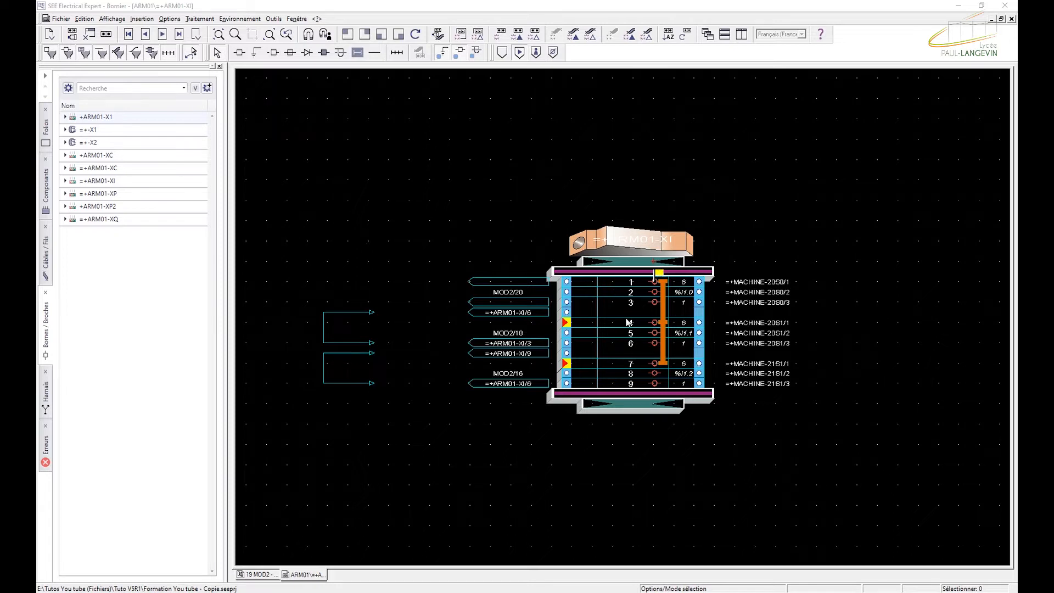
- Open the XI terminal strip's properties and set its maximum number of terminal levels to 3
double_click(639, 243)
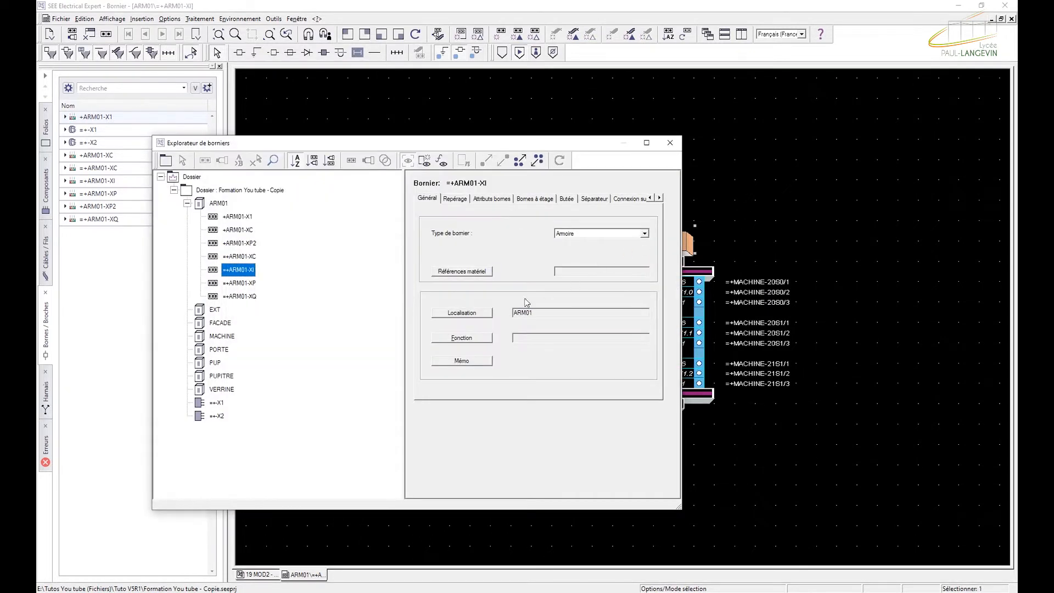
click(464, 313)
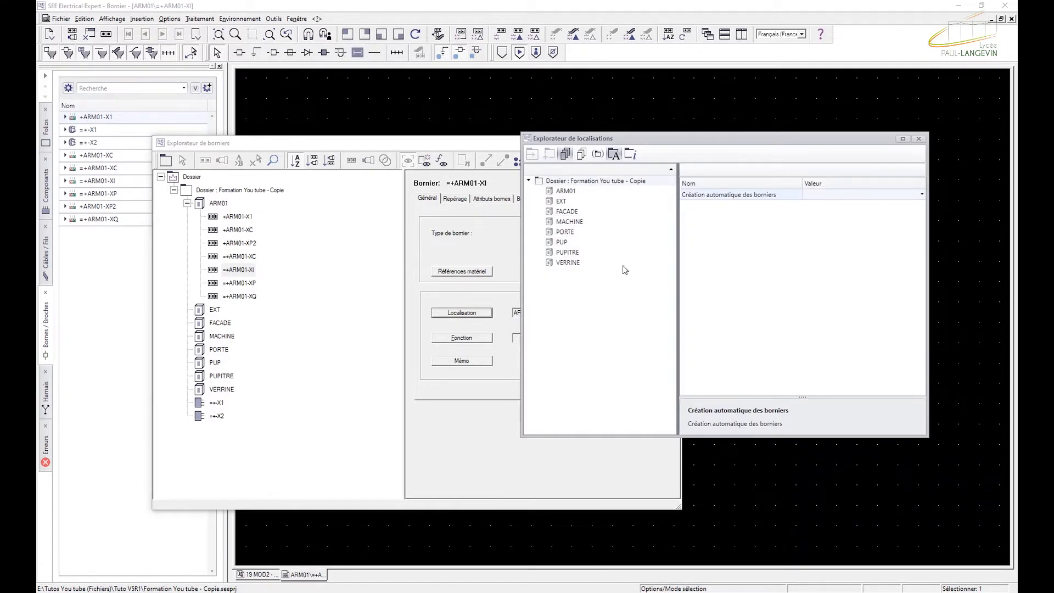
click(918, 139)
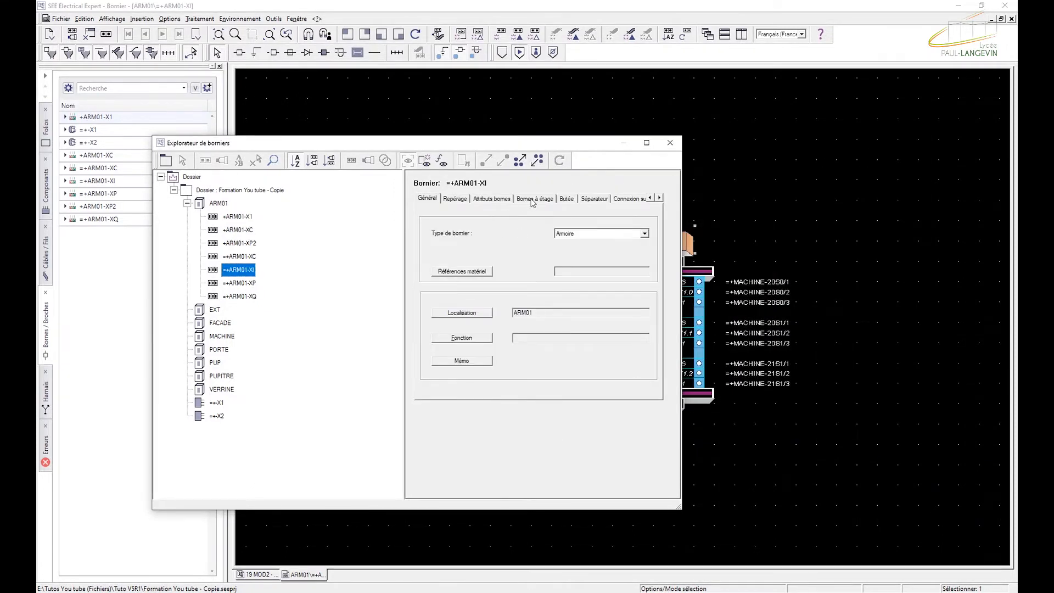
click(532, 198)
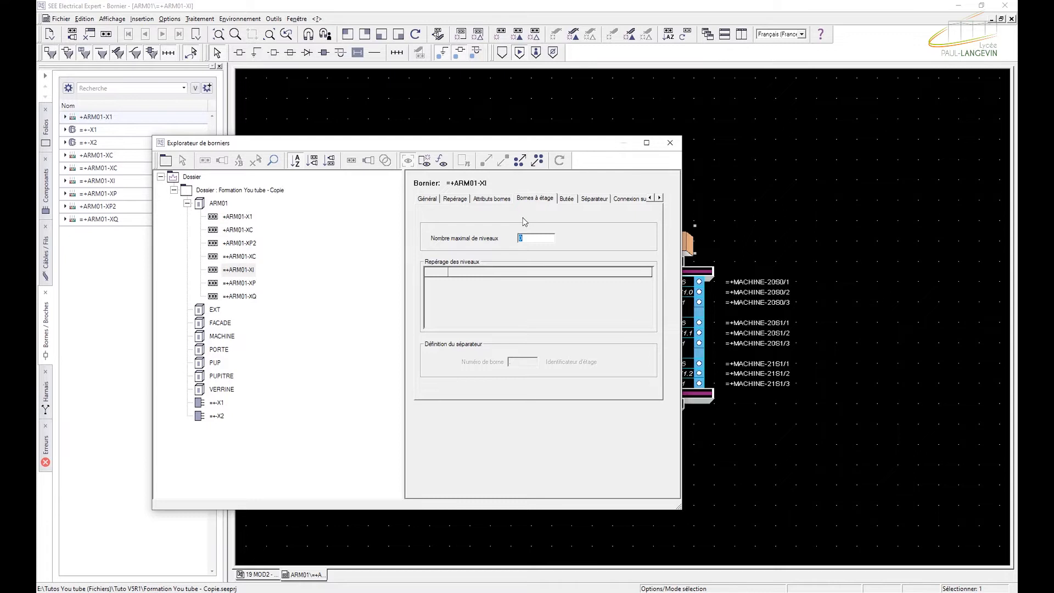
text(3)
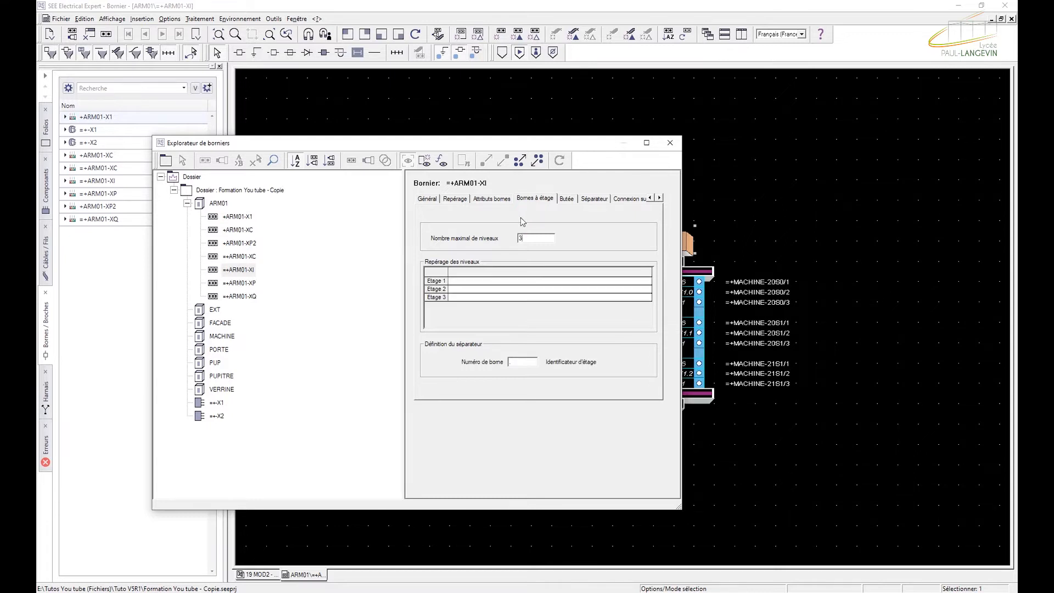
- Label levels Etage 1, 2 and 3 as 1, 2 and 3, with a period separating terminal number and level identifier
click(465, 281)
click(464, 290)
click(466, 297)
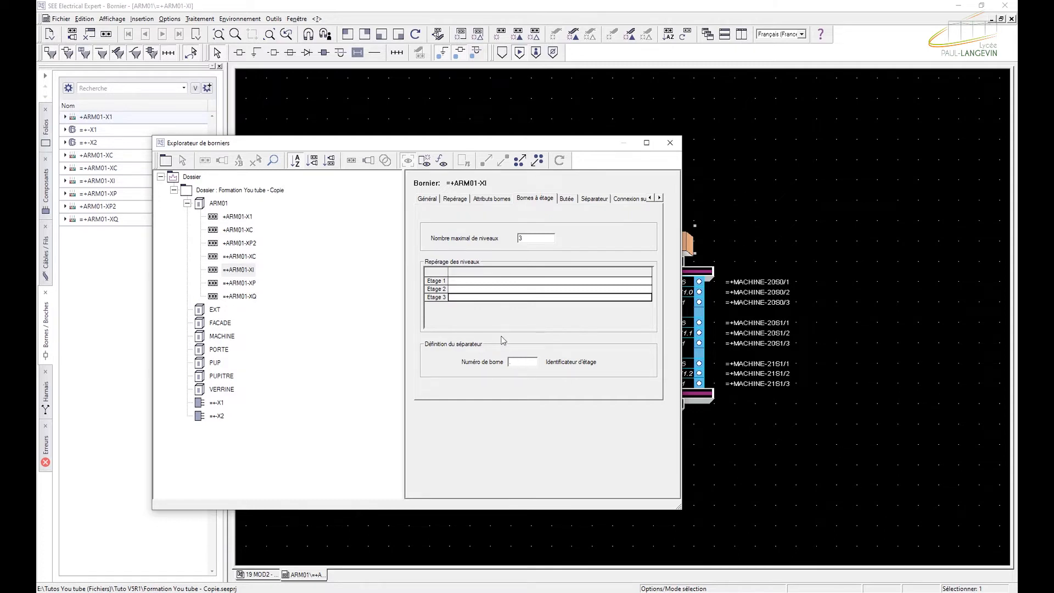
click(469, 285)
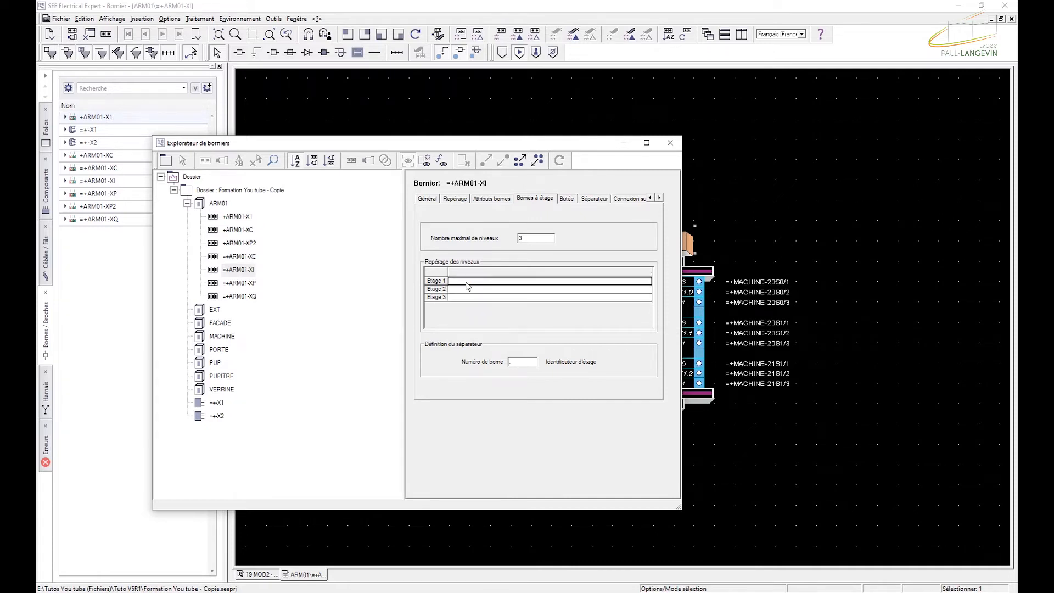
text(1)
click(466, 288)
text(2)
click(469, 298)
text(3)
click(457, 283)
click(512, 363)
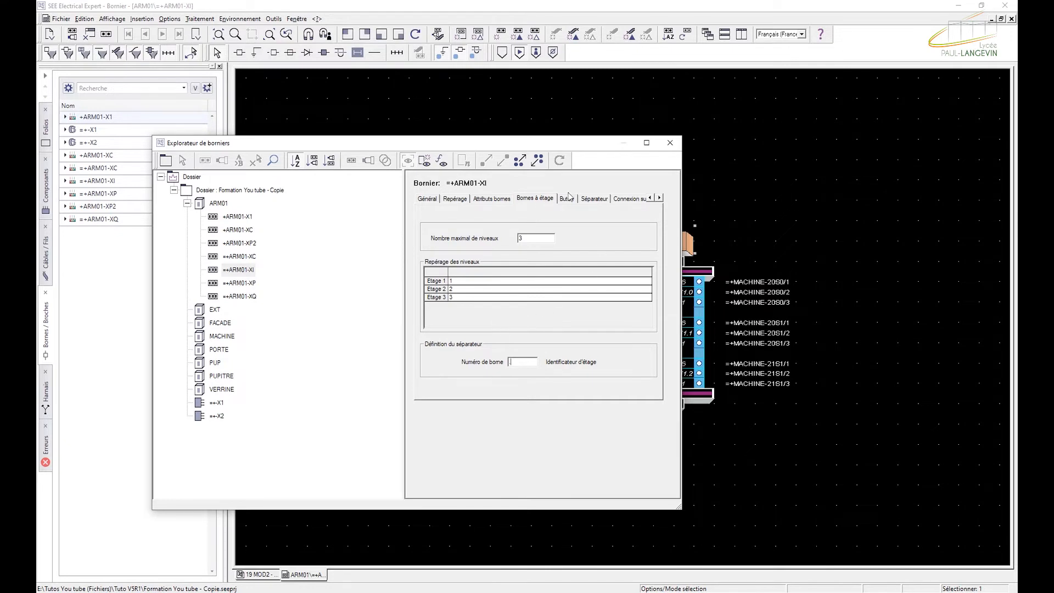
click(670, 143)
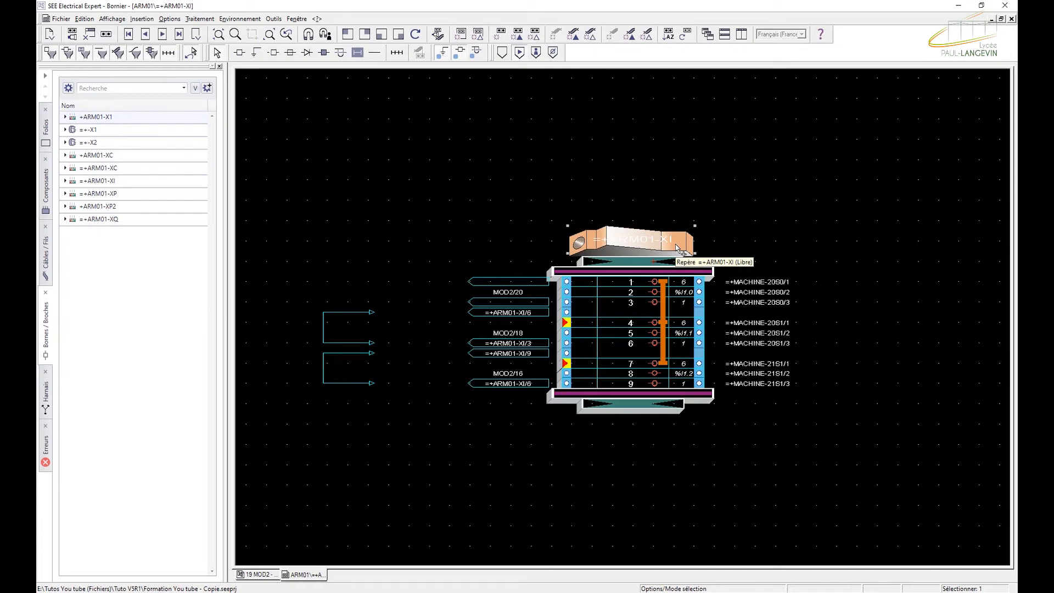
- Sort the terminals of the XI strip, running only the "Trier les bornes" process
right_click(678, 248)
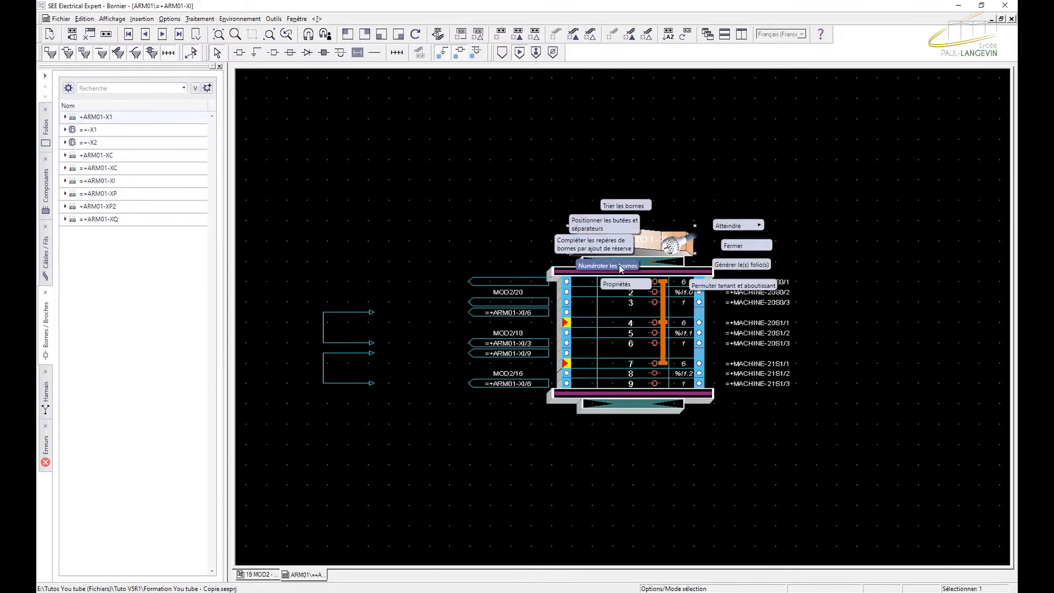
click(634, 206)
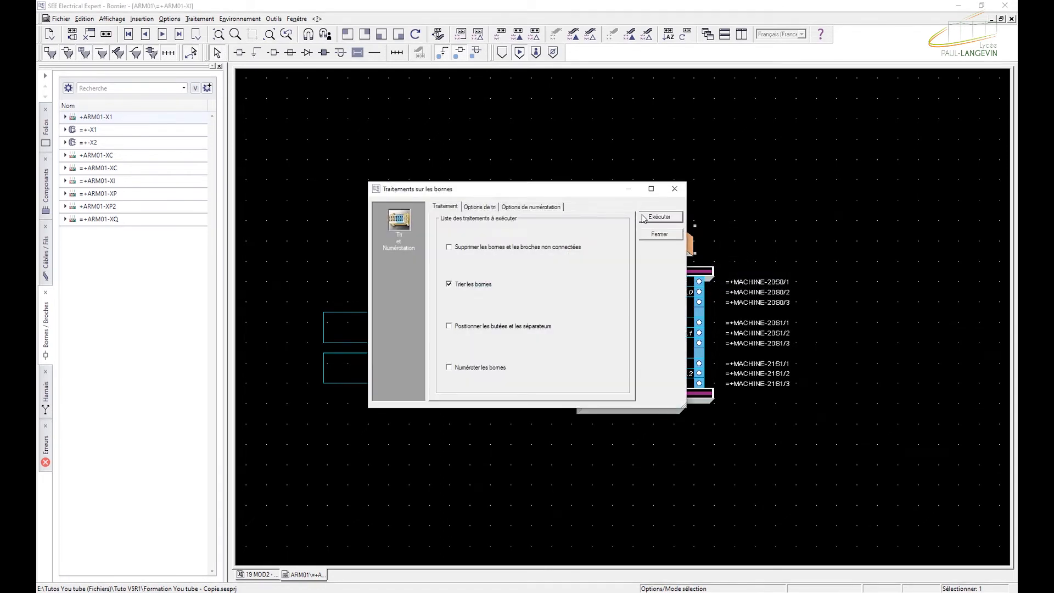
click(659, 217)
- Number the terminals of the XI strip by level, from 1.1 to 3.3
right_click(661, 237)
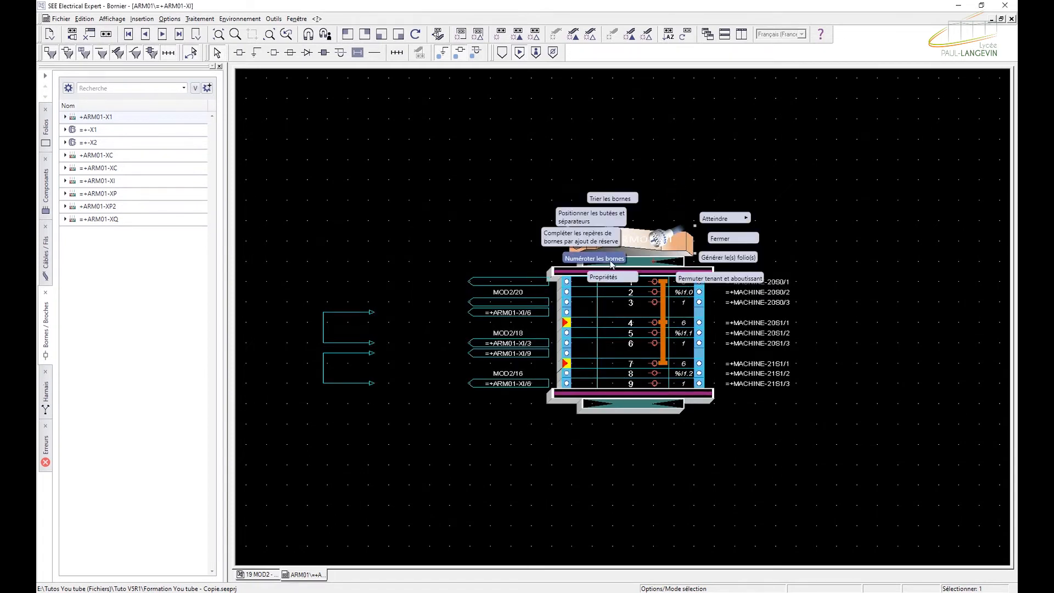
click(610, 259)
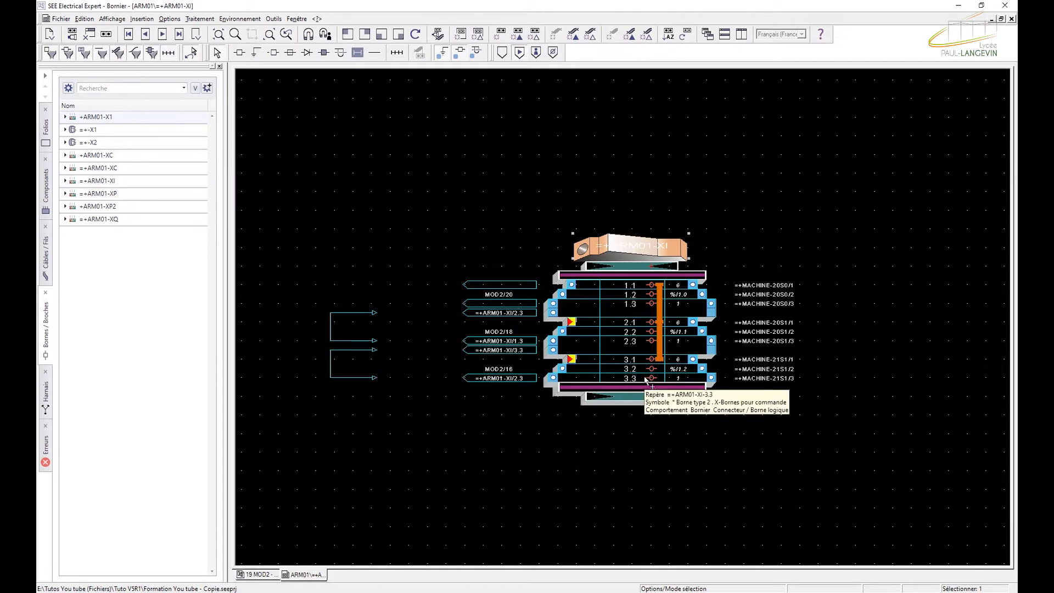
click(561, 398)
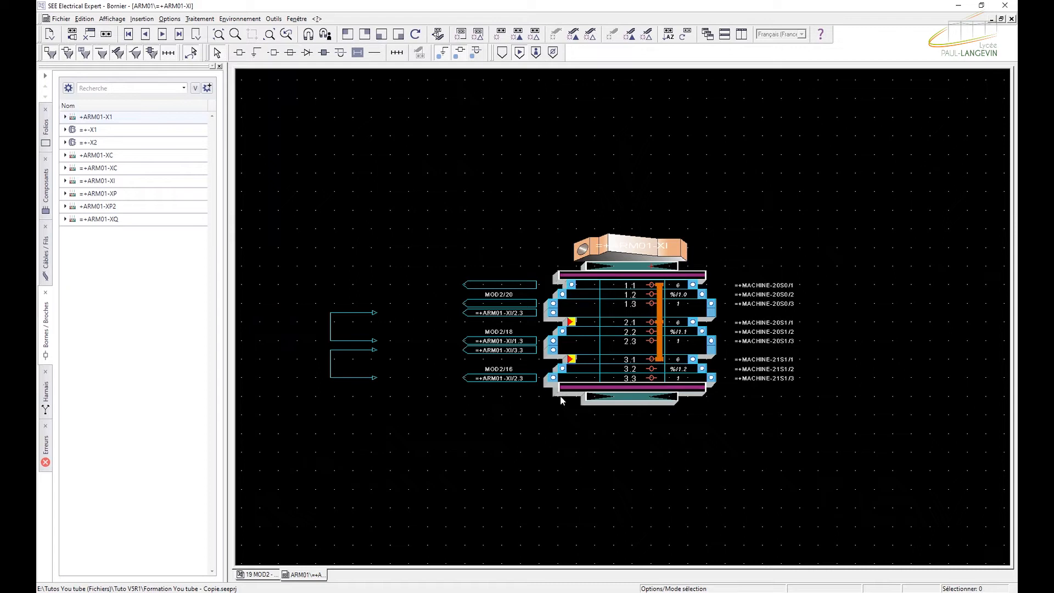
- Assign material reference 2002-3201 to terminal 1.1 of the XI strip
click(588, 286)
double_click(587, 286)
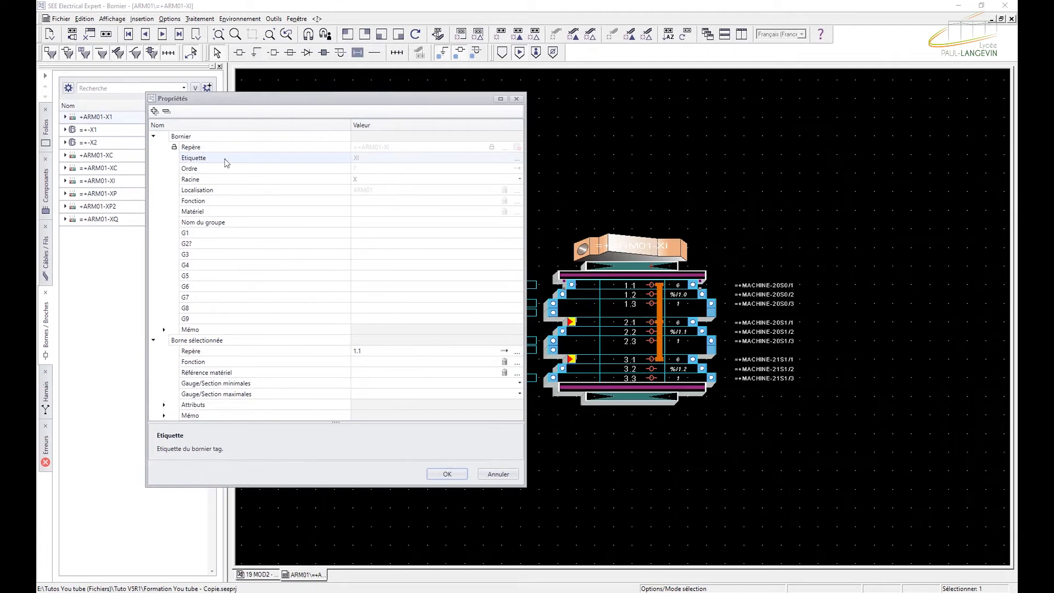
click(199, 140)
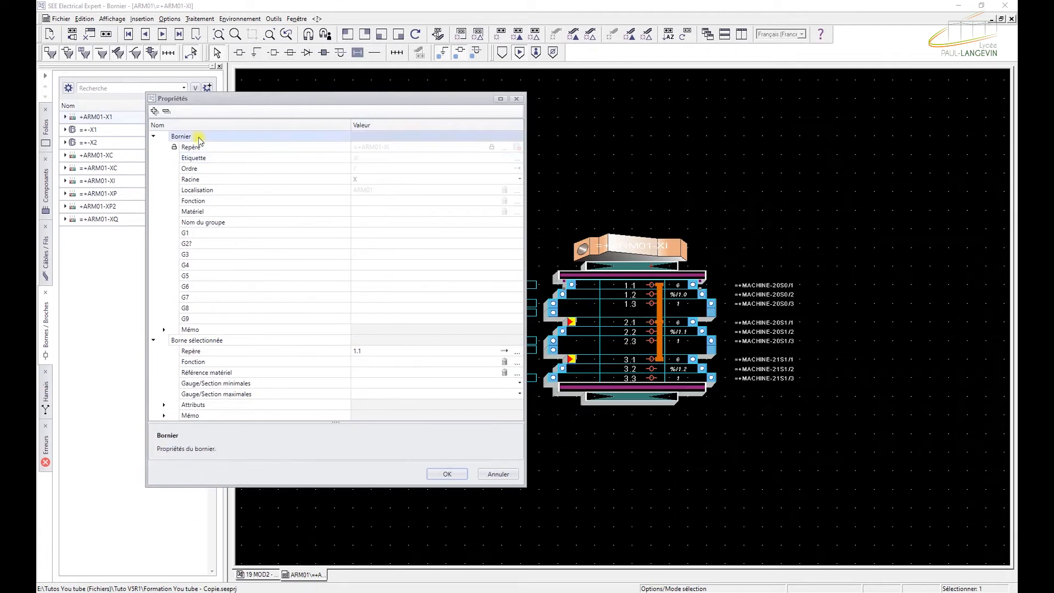
click(222, 341)
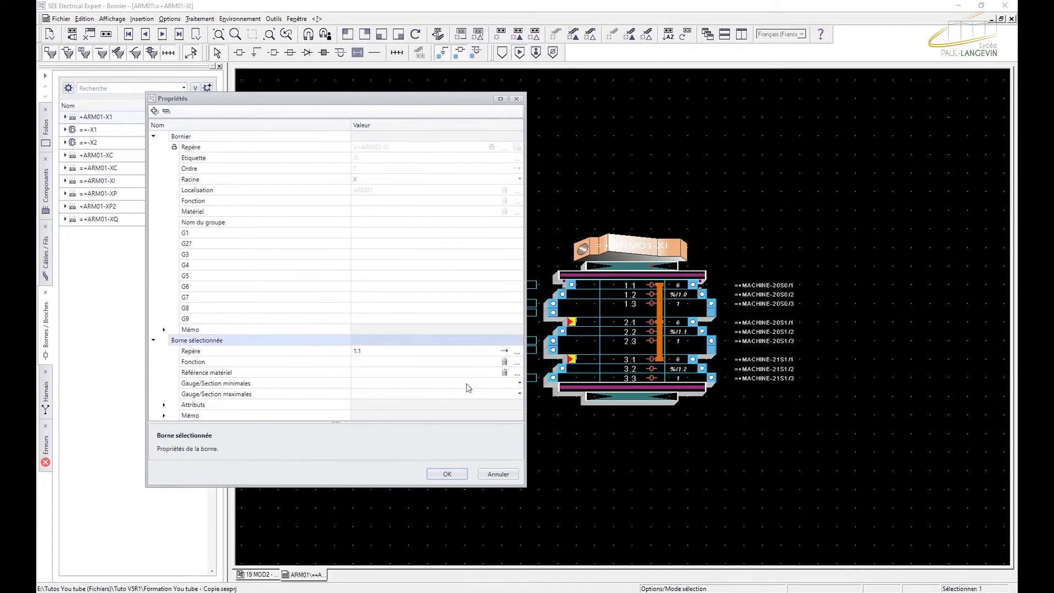
click(517, 373)
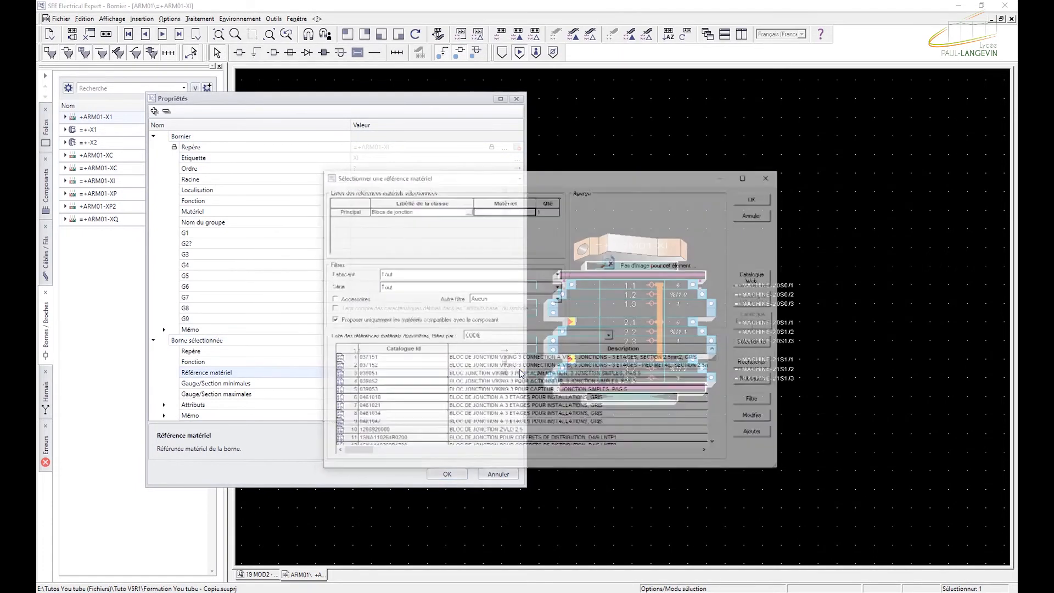
click(498, 210)
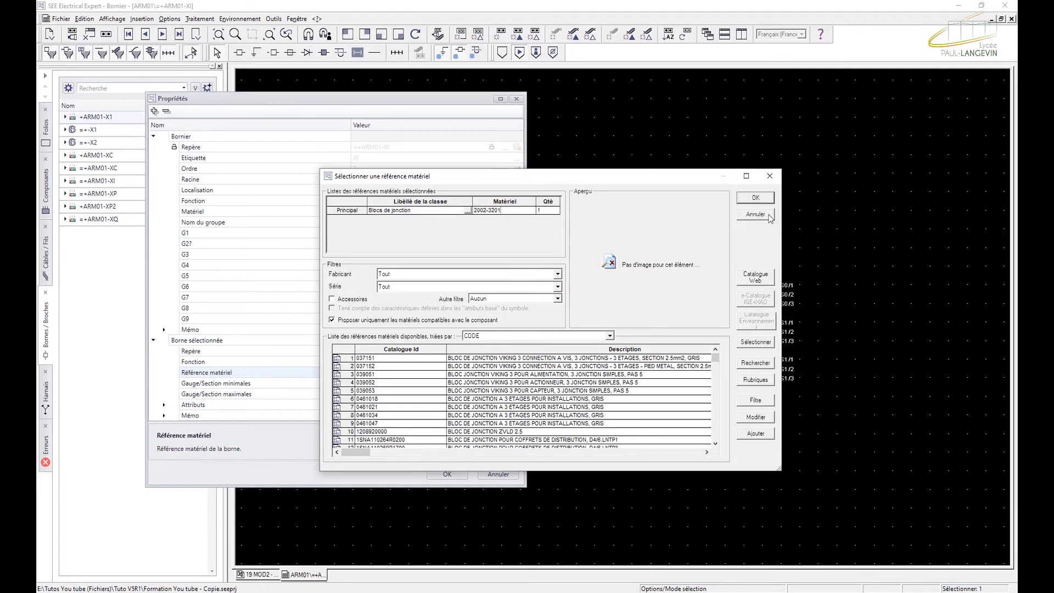
click(756, 199)
click(756, 199)
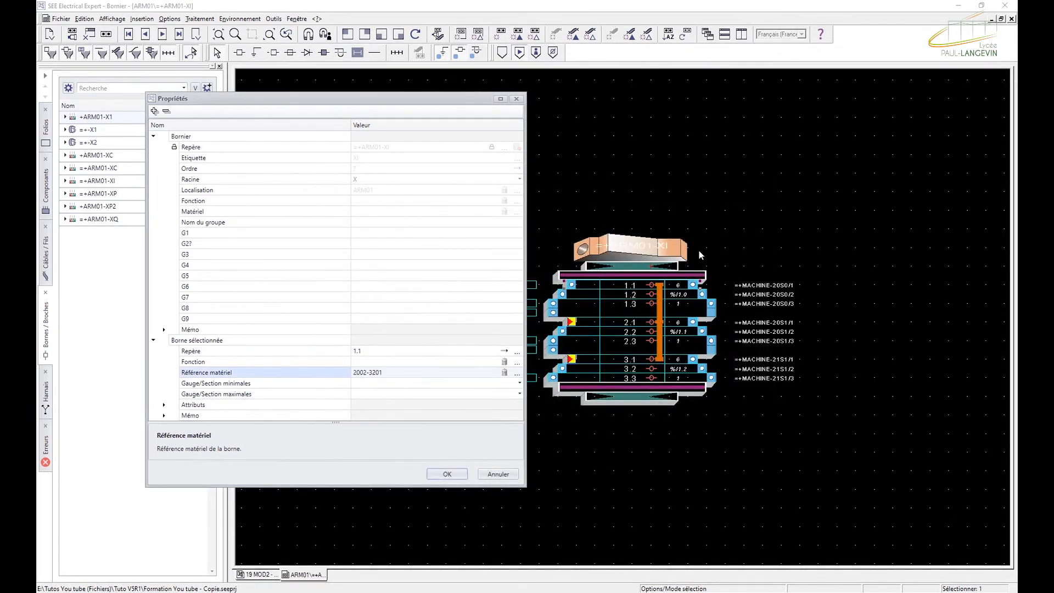
click(446, 474)
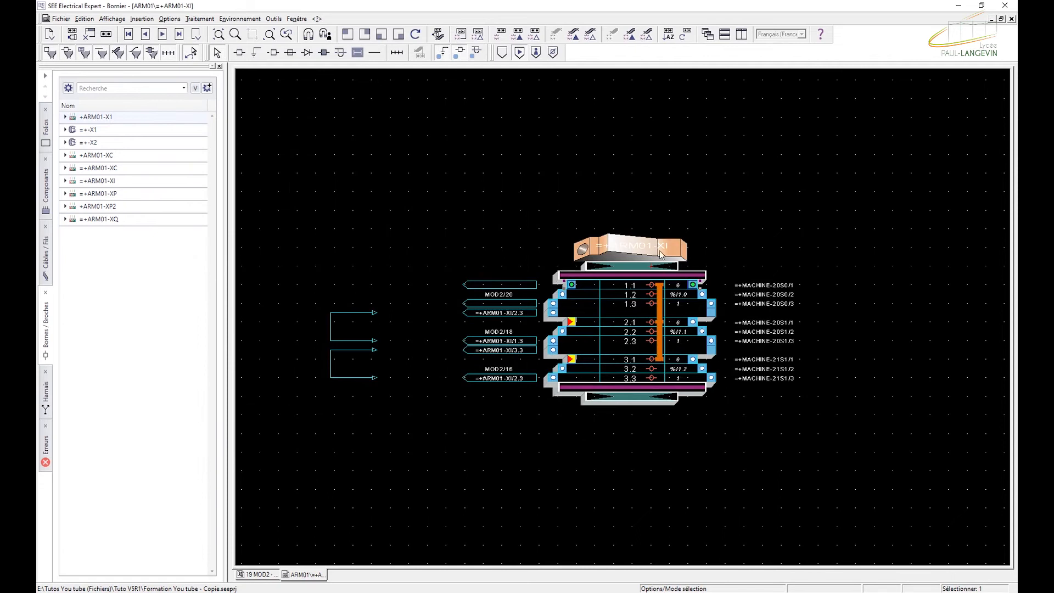
- Copy the material reference of terminal 1.1 to terminals 2.1 and 3.1
mouse_move(591, 293)
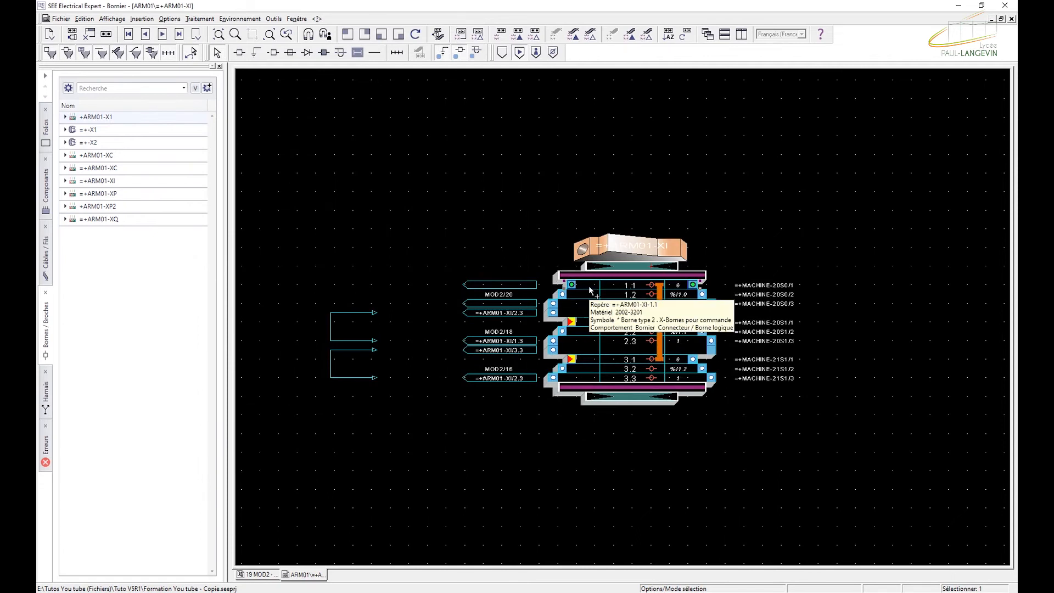
right_click(589, 287)
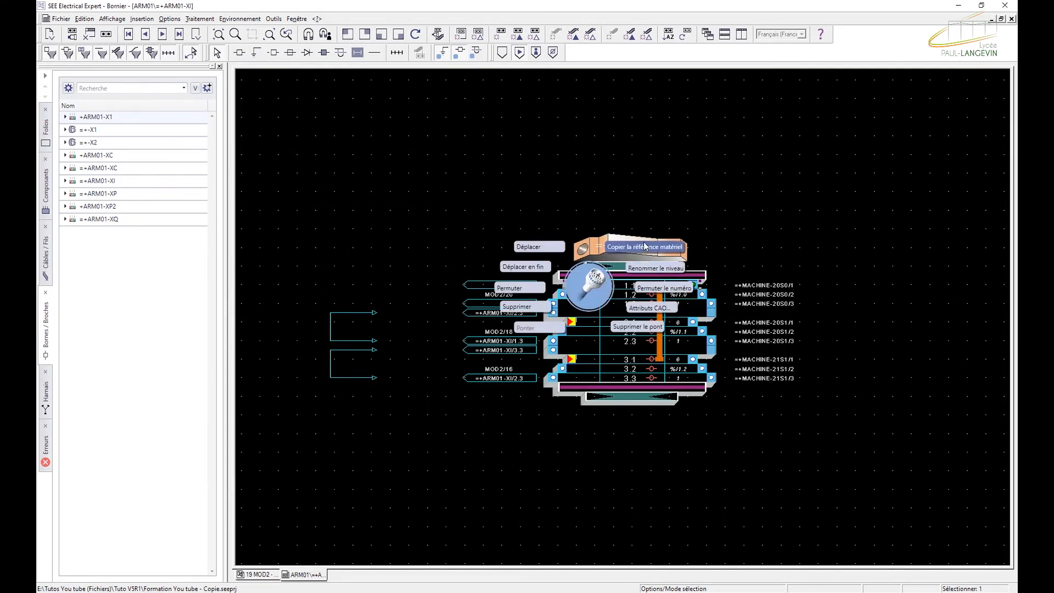
click(647, 248)
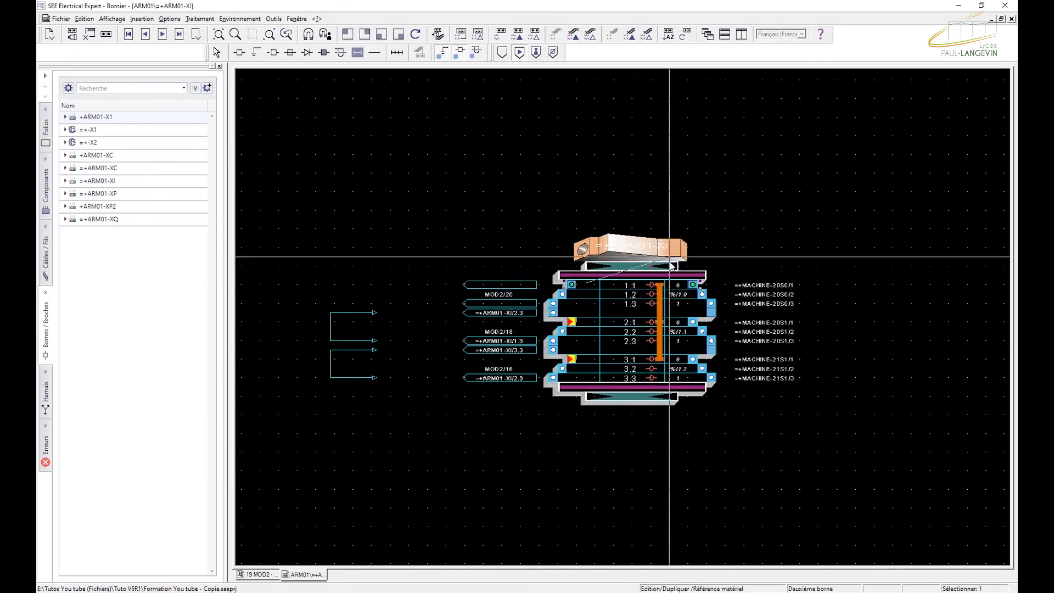
click(572, 325)
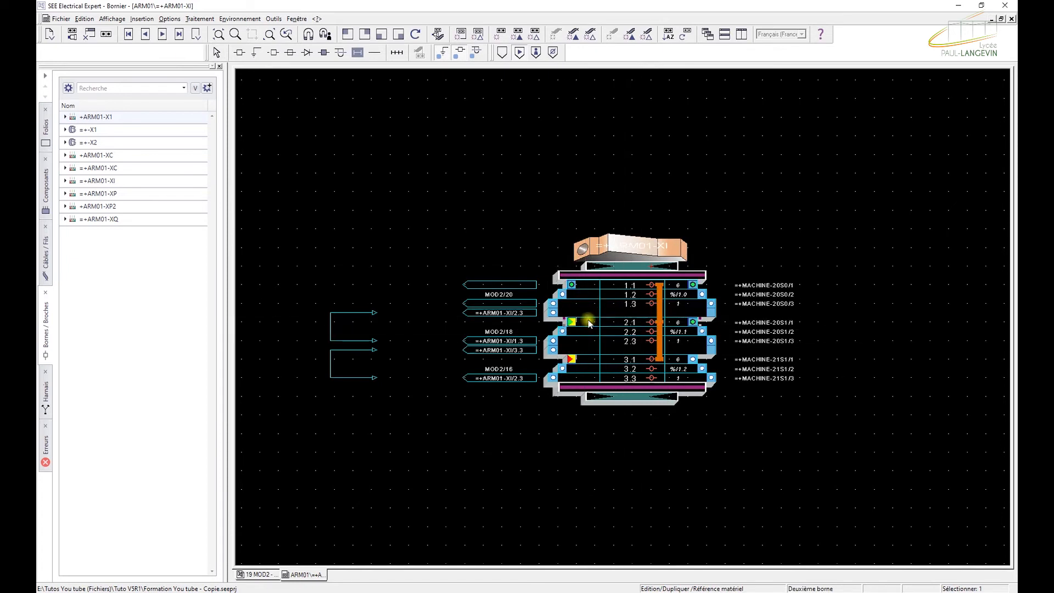
click(589, 361)
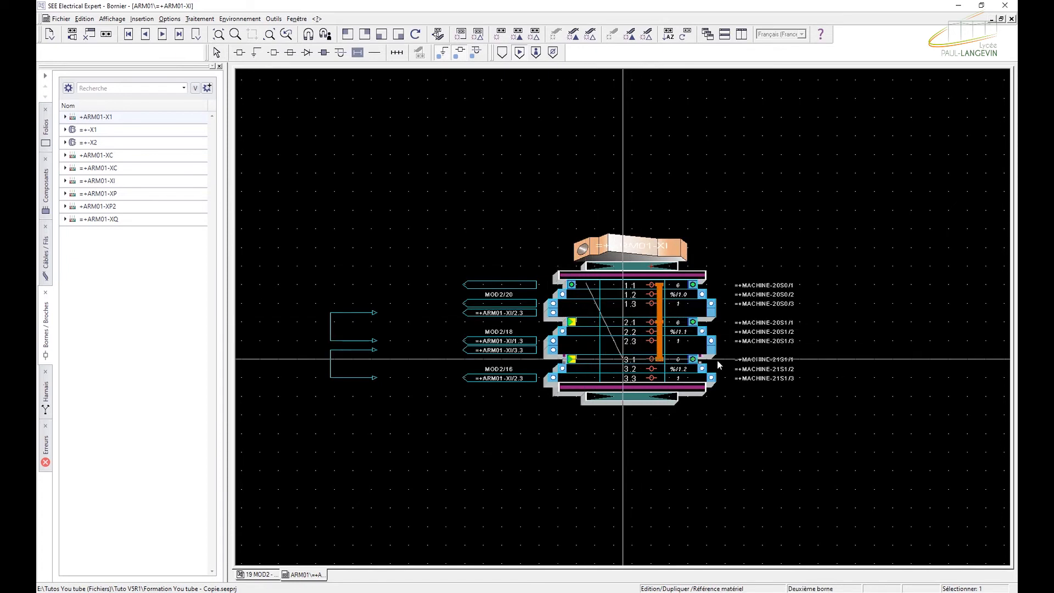
key(Escape)
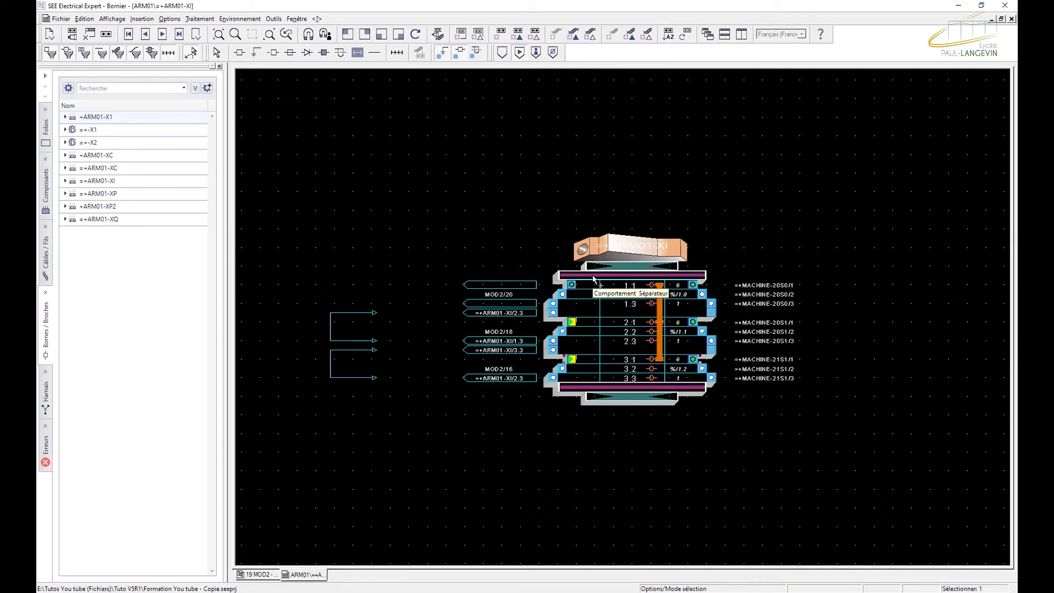
key(Escape)
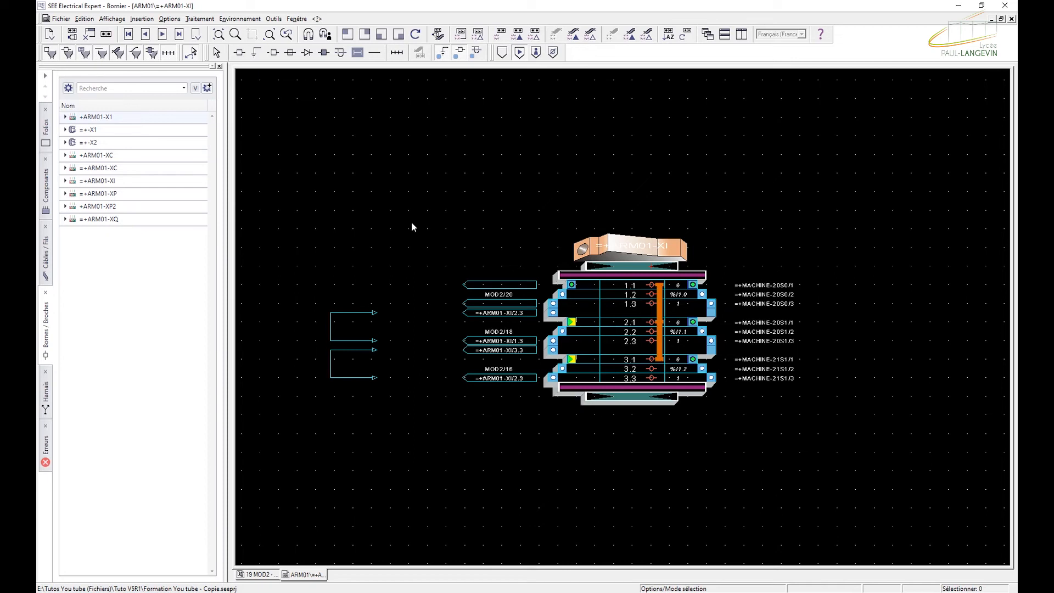
- Confirm the strip folio generation parameters with "Bornier type 13 (3 étages)" and the 28.1 three-level horizontal parameter folio for cabinet strips
click(170, 20)
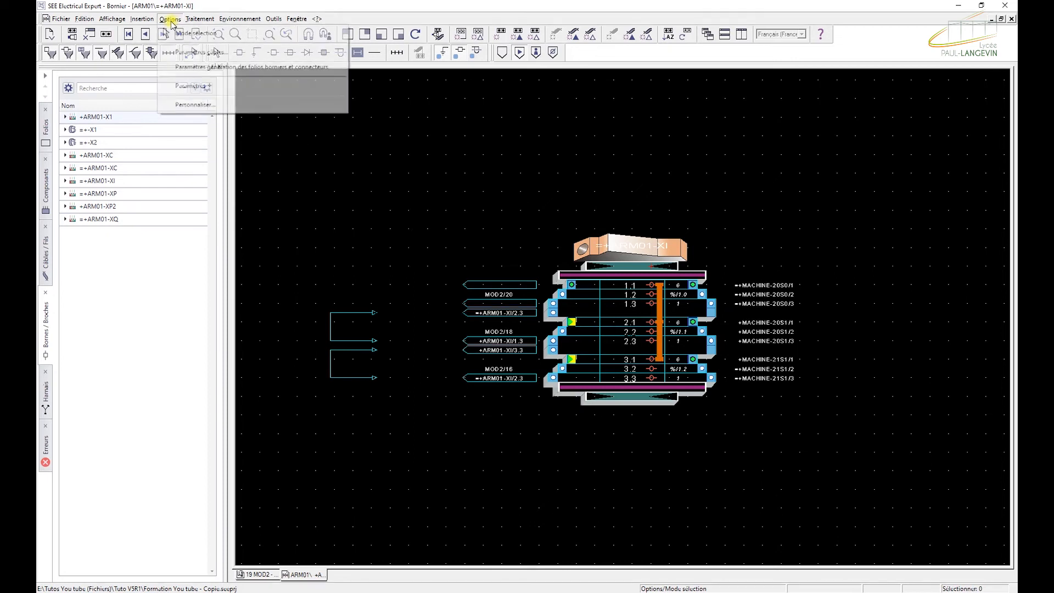
click(202, 68)
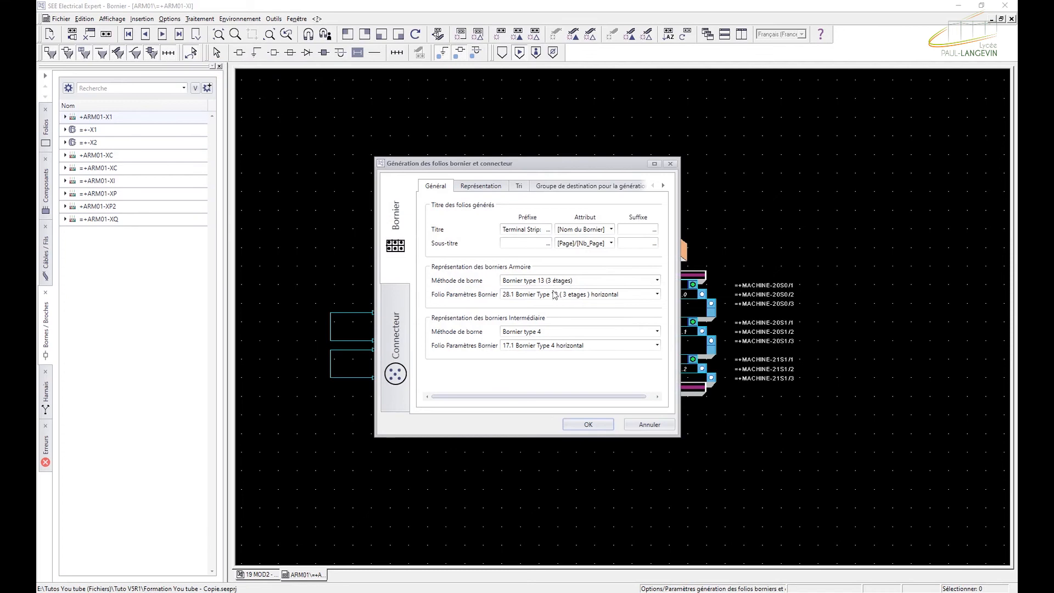
click(588, 425)
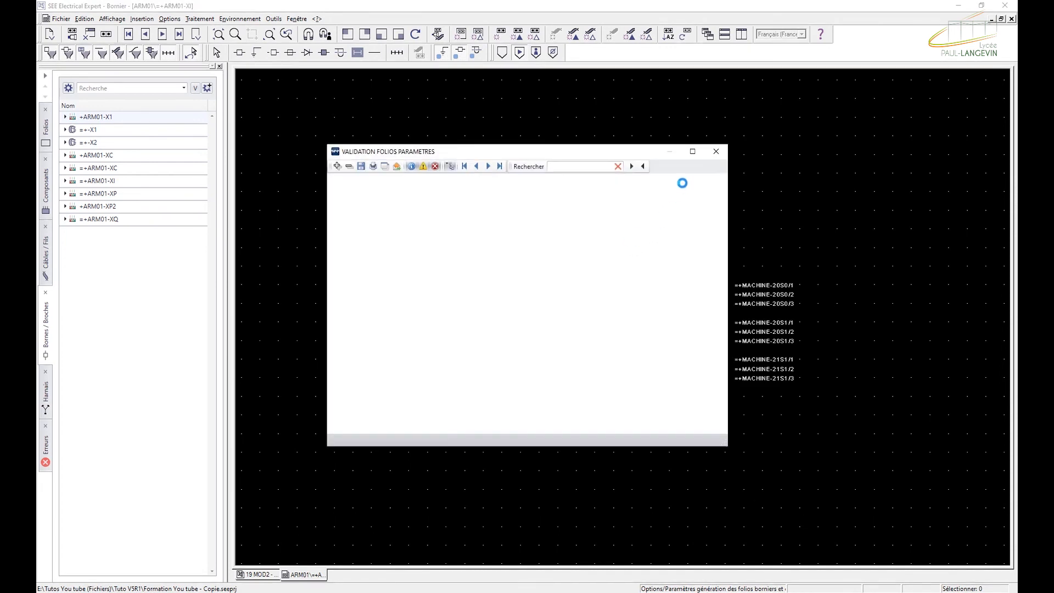
click(709, 152)
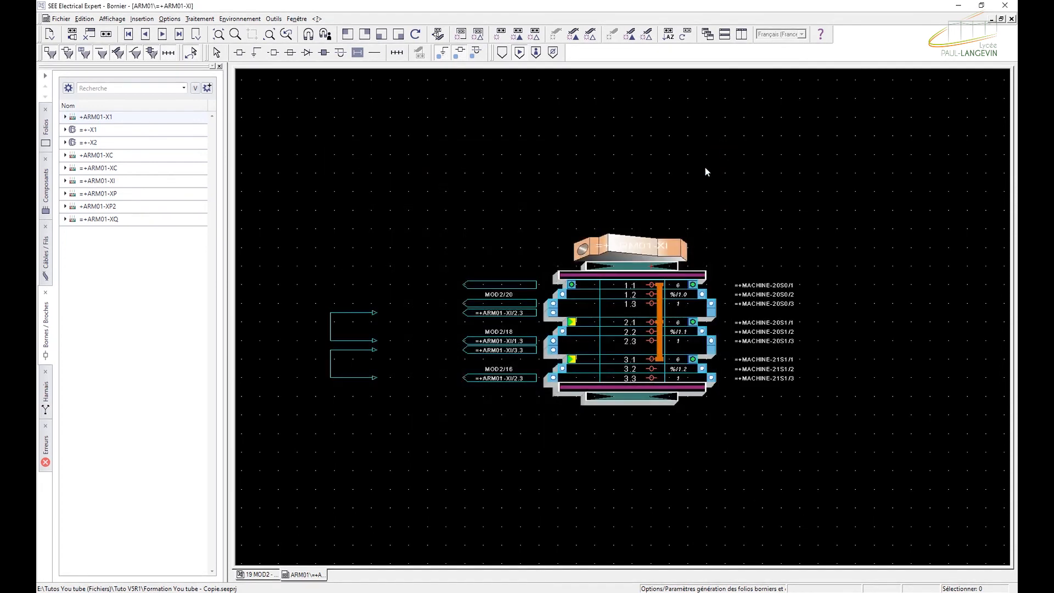
- Generate the folio of the XI terminal strip and dismiss the processing report
right_click(651, 248)
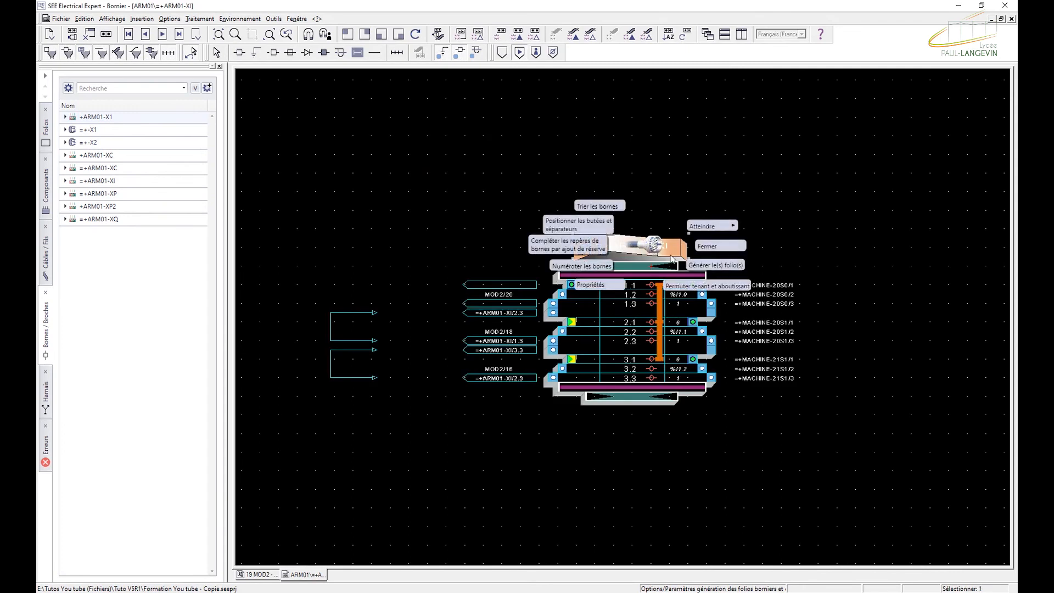
click(696, 266)
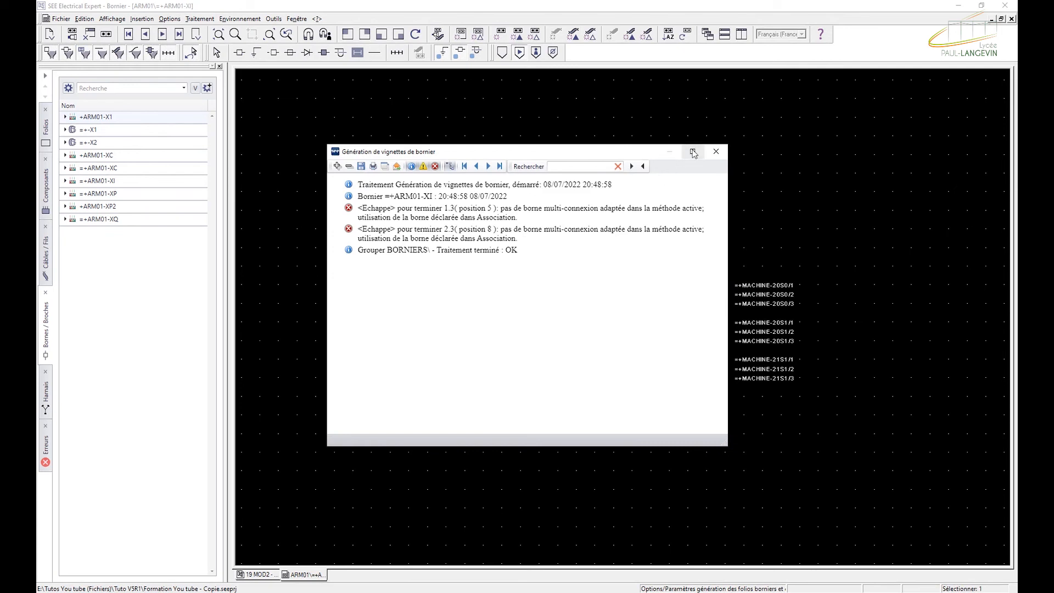
click(716, 151)
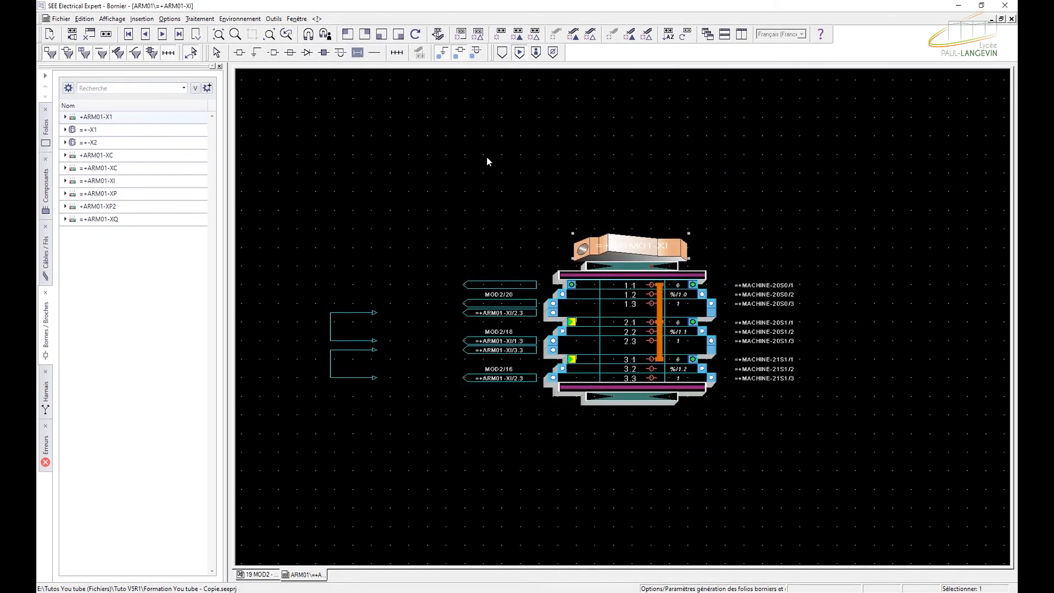
- Open folio 8 of the XI terminal strip in the BORNIERS group and examine its three-level terminal drawing
click(47, 127)
scroll(130, 471, down, 4)
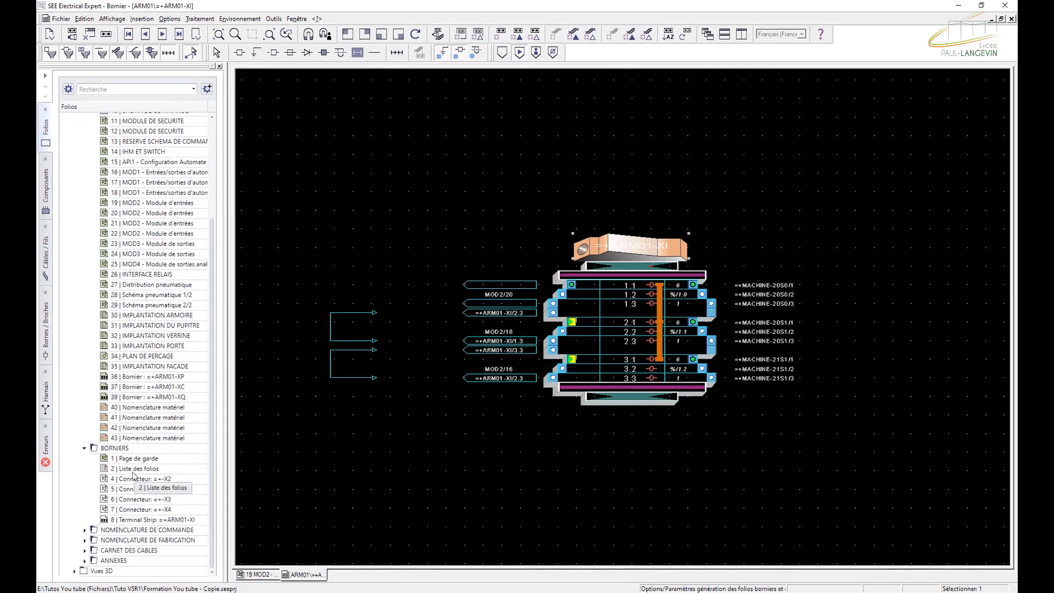
click(147, 520)
double_click(147, 520)
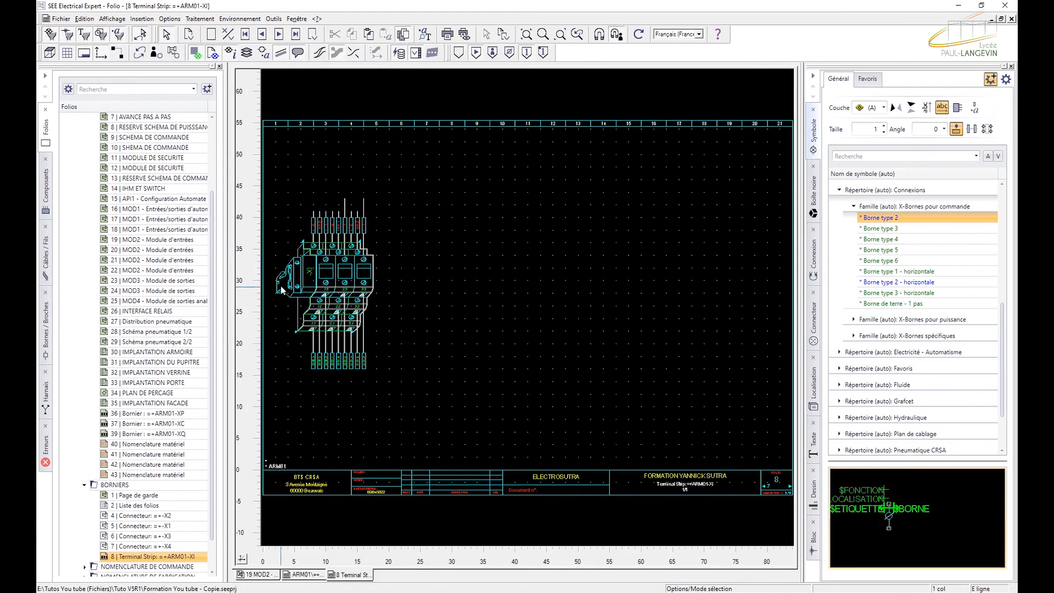
scroll(283, 294, up, 2)
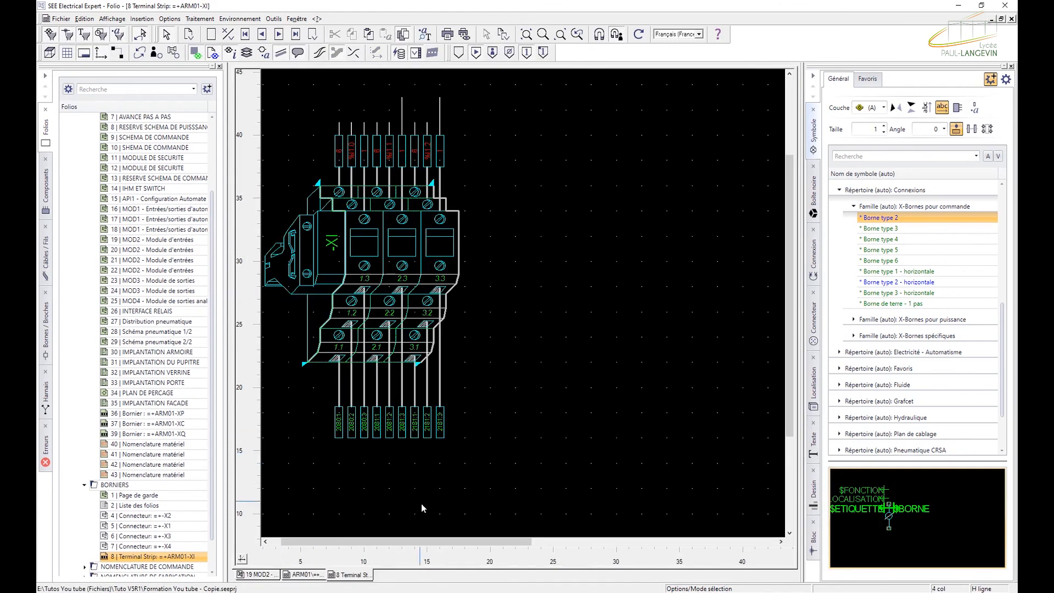
drag(397, 546, 387, 547)
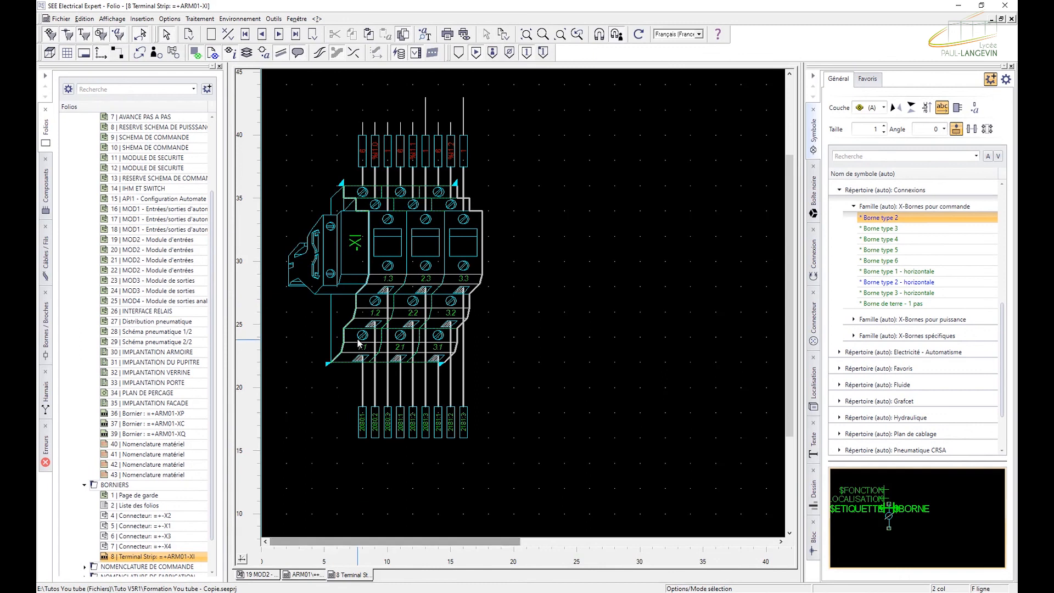